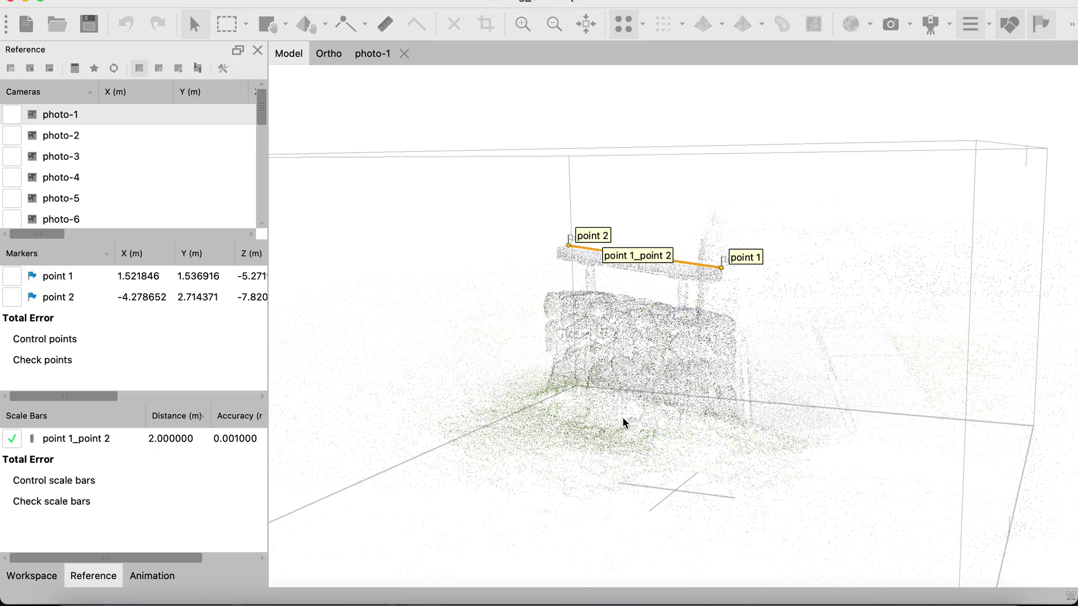
{"action": "scroll", "coordinate": [624, 423], "scroll_direction": "down", "scroll_amount": 5}
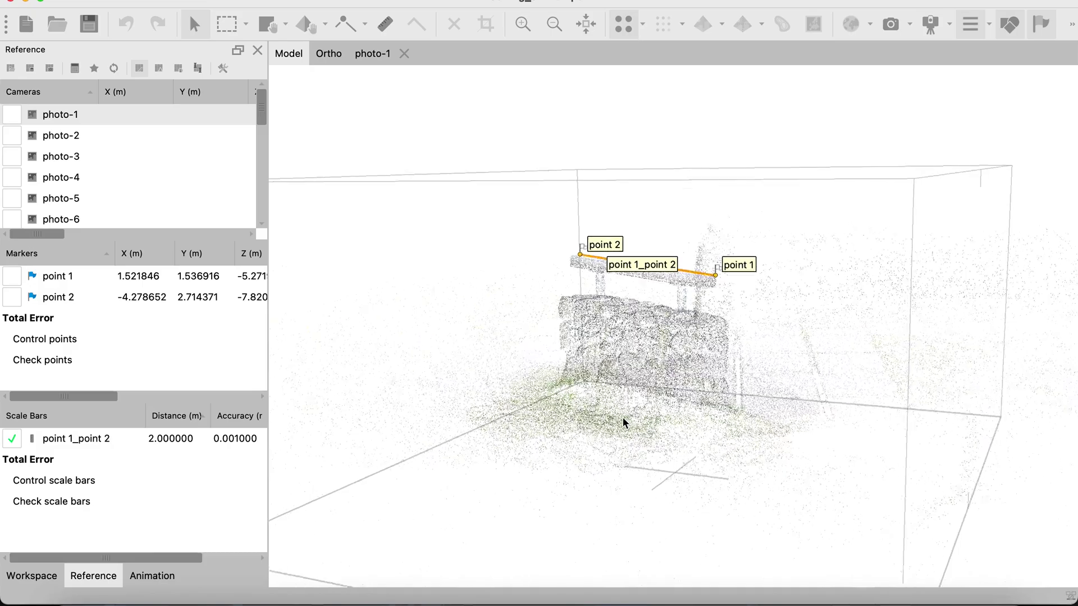
{"action": "left_click_drag", "start_coordinate": [655, 298], "coordinate": [818, 250]}
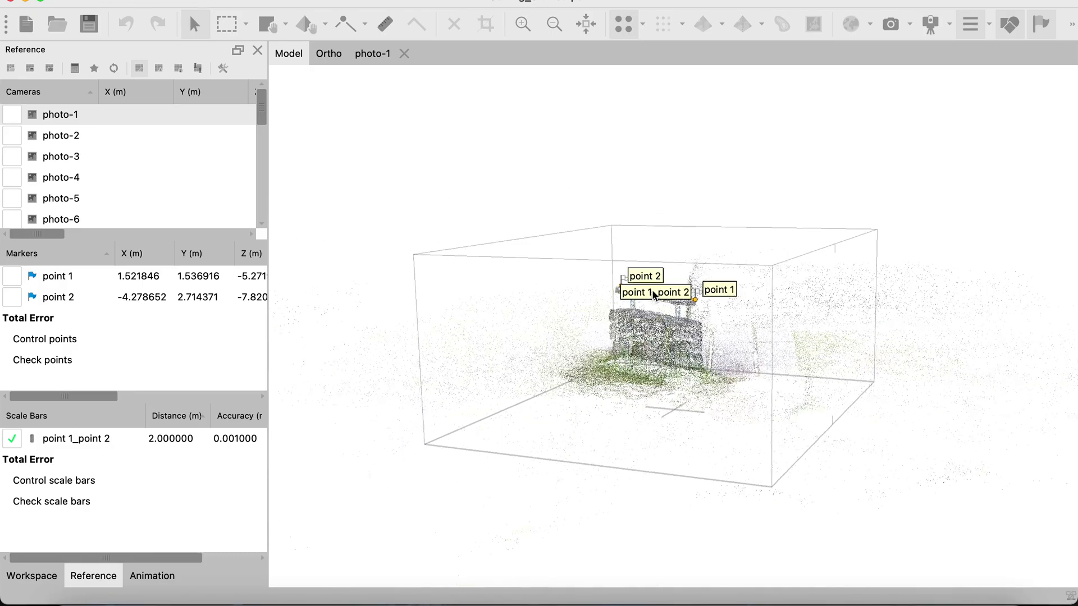
{"action": "left_click_drag", "start_coordinate": [742, 217], "coordinate": [811, 231]}
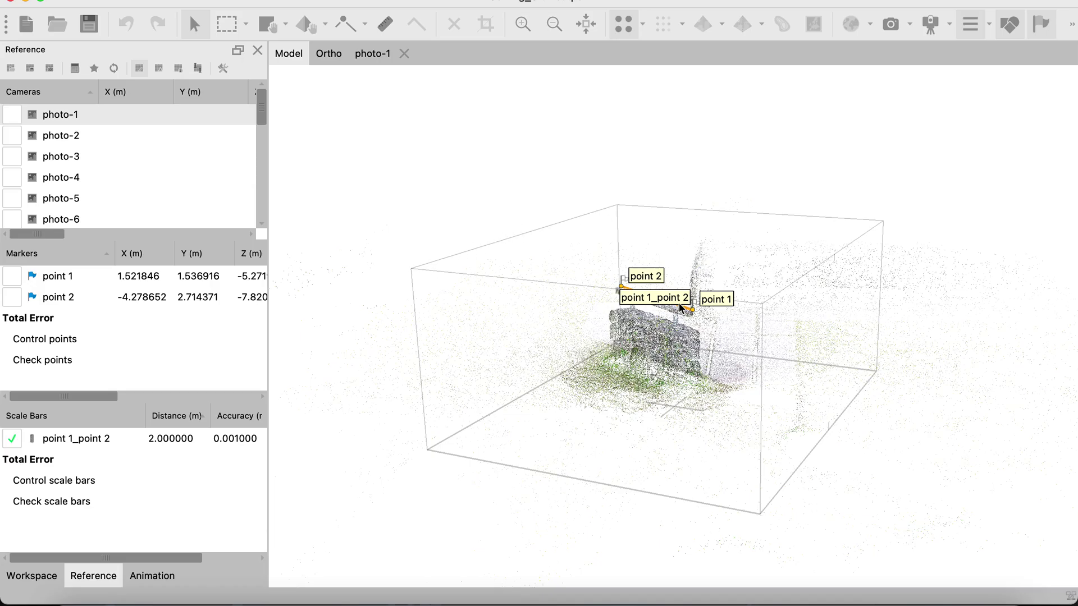
{"action": "left_click_drag", "start_coordinate": [673, 267], "coordinate": [550, 379]}
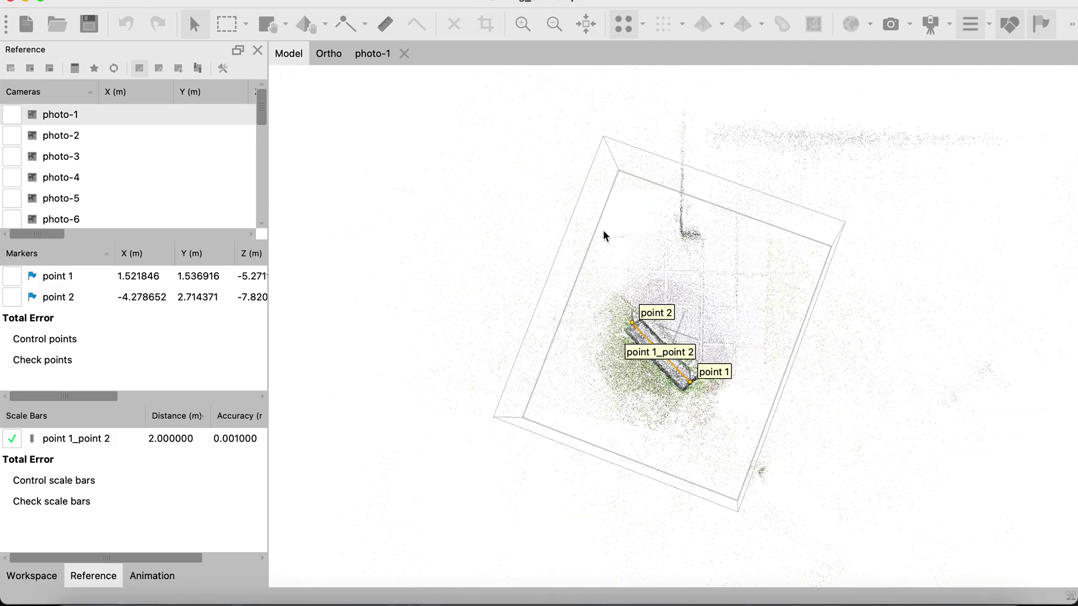
{"action": "mouse_move", "coordinate": [655, 396]}
{"action": "left_mouse_down"}
{"action": "mouse_move", "coordinate": [655, 308]}
{"action": "mouse_move", "coordinate": [702, 361]}
{"action": "mouse_move", "coordinate": [652, 373]}
{"action": "mouse_move", "coordinate": [639, 359]}
{"action": "mouse_move", "coordinate": [646, 385]}
{"action": "left_mouse_up"}
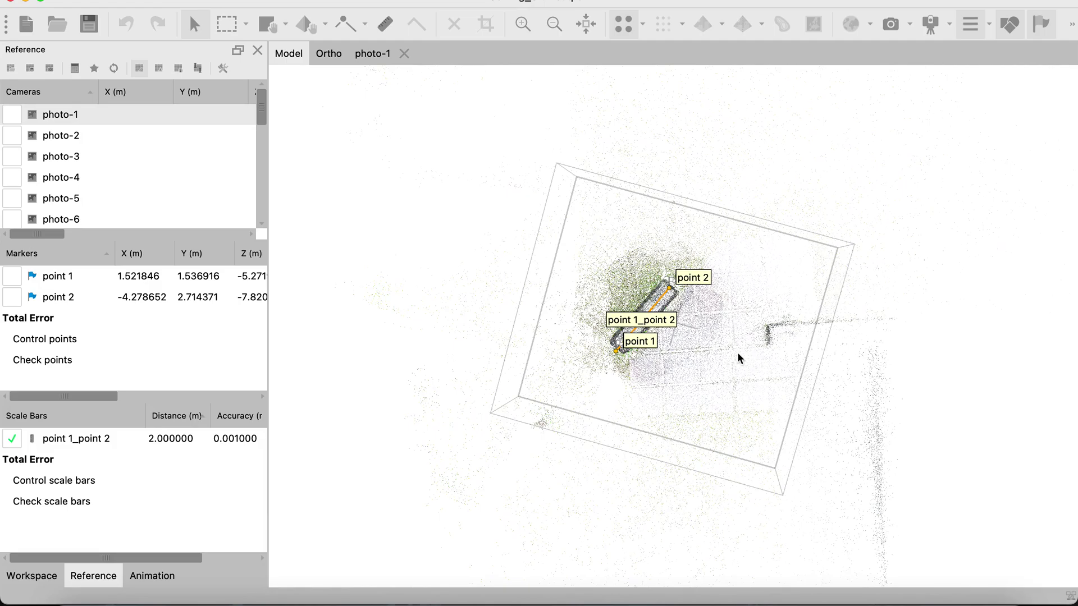
{"action": "scroll", "coordinate": [734, 361], "scroll_direction": "up", "scroll_amount": 2}
{"action": "scroll", "coordinate": [734, 362], "scroll_direction": "up", "scroll_amount": 1}
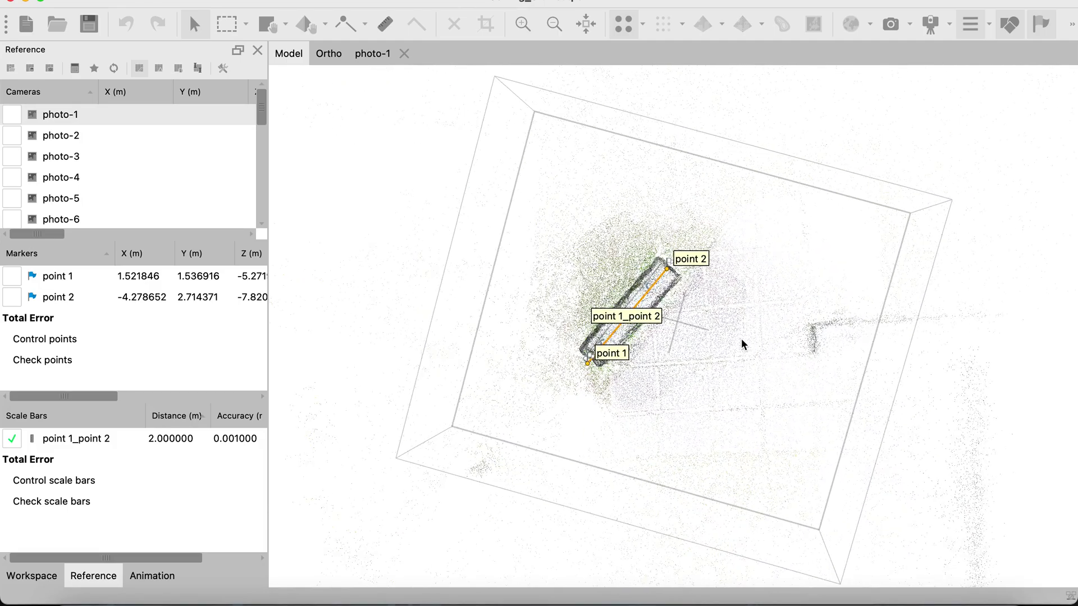
{"action": "scroll", "coordinate": [742, 345], "scroll_direction": "down", "scroll_amount": 2}
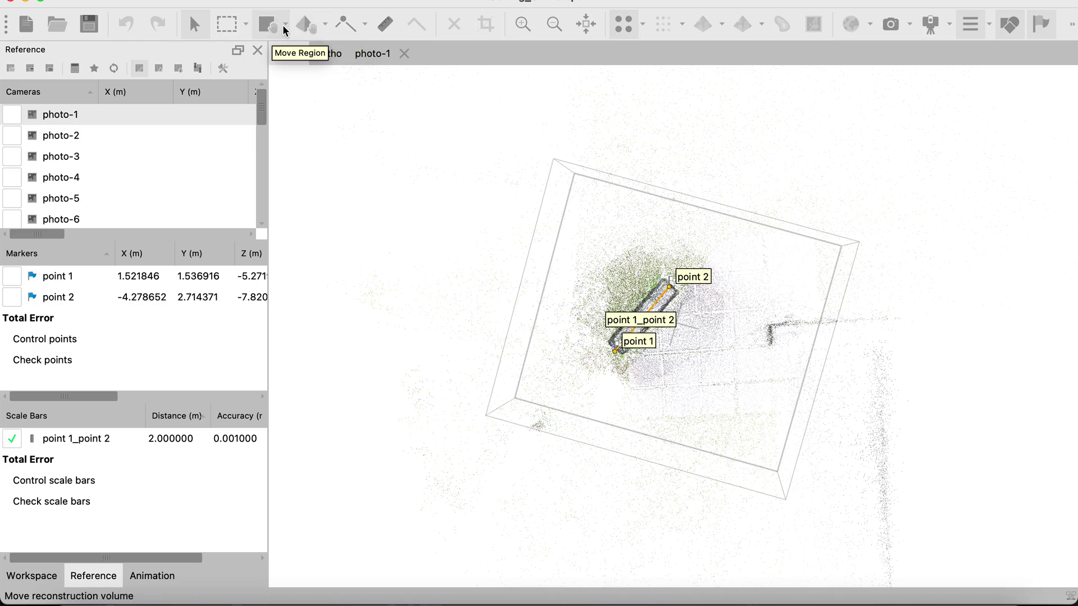
Orbit and zoom the view to see the bench side-on.
{"action": "left_click", "coordinate": [286, 25]}
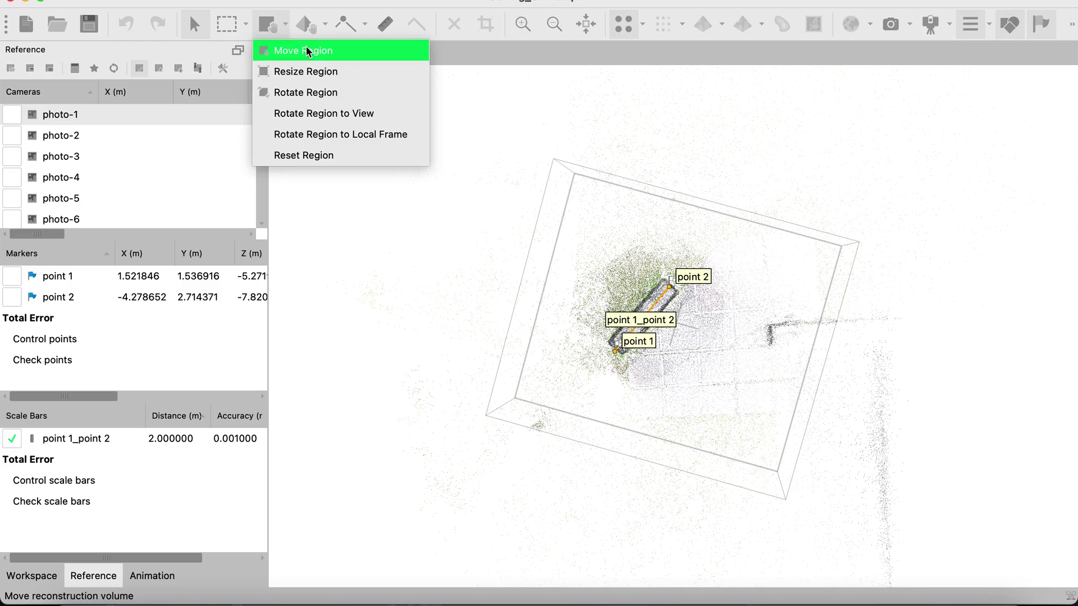
{"action": "left_click", "coordinate": [442, 219]}
{"action": "left_click_drag", "start_coordinate": [650, 433], "coordinate": [726, 298]}
{"action": "scroll", "coordinate": [661, 338], "scroll_direction": "up", "scroll_amount": 3}
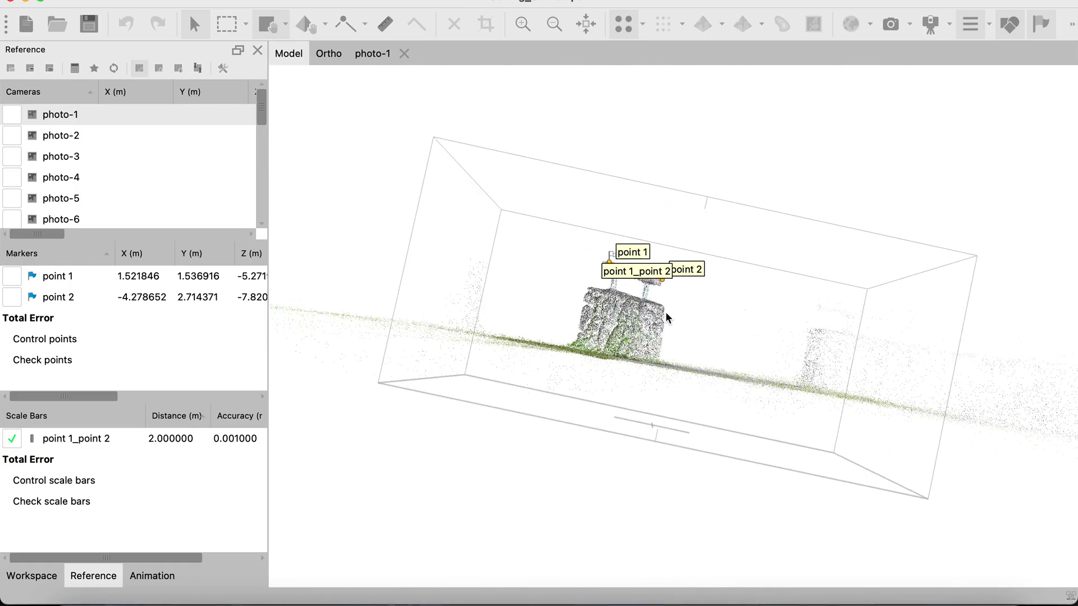
{"action": "left_click_drag", "start_coordinate": [693, 370], "coordinate": [699, 372]}
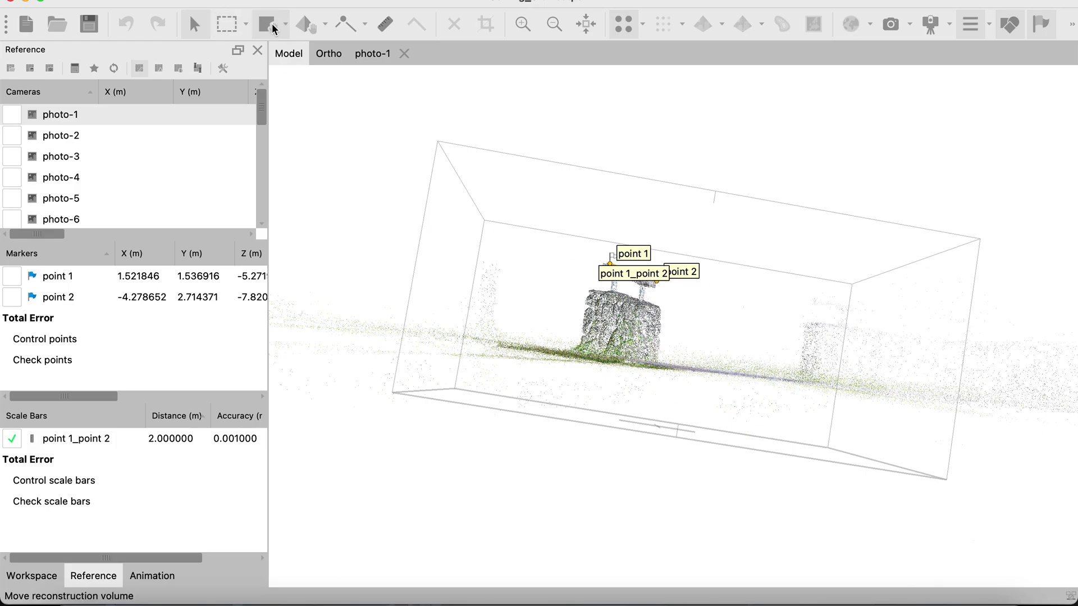
With Rotate Region, tilt the region box toward ground level.
{"action": "left_click", "coordinate": [286, 30]}
{"action": "left_click", "coordinate": [297, 93]}
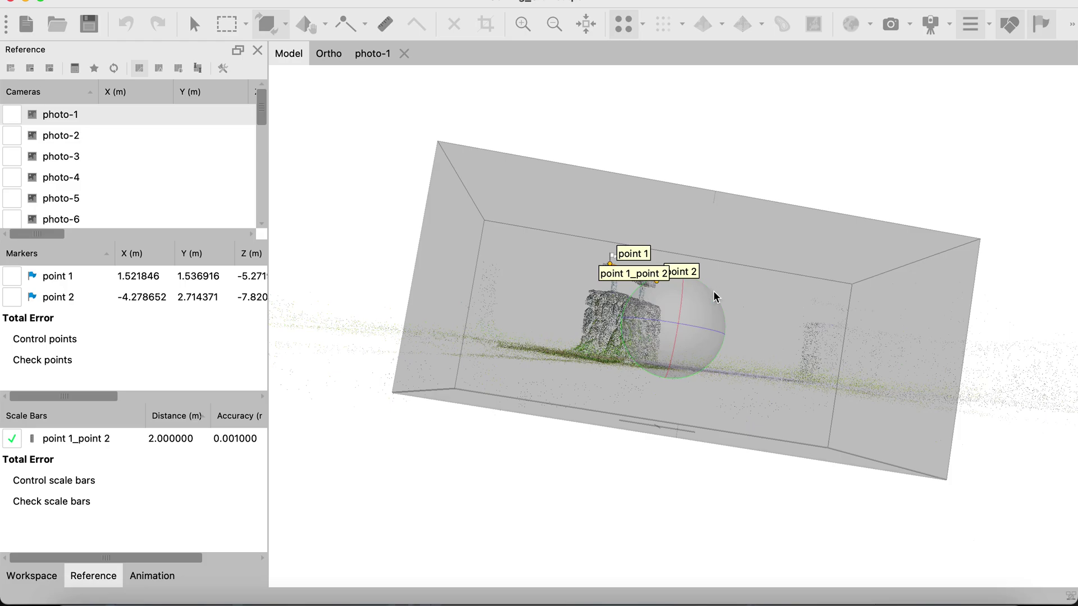
{"action": "left_click_drag", "start_coordinate": [678, 319], "coordinate": [621, 337]}
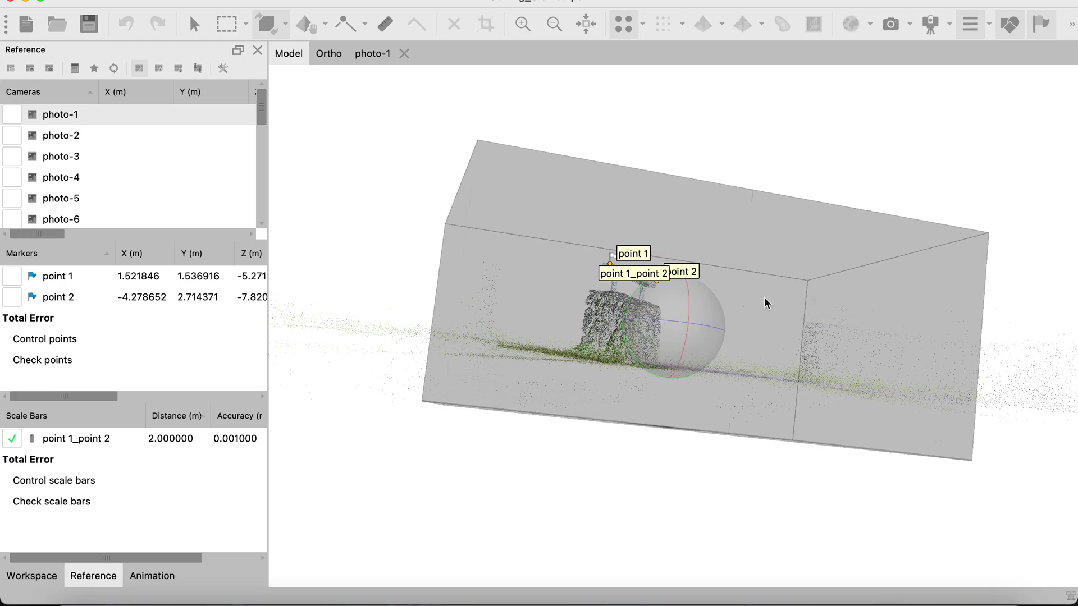
{"action": "left_click_drag", "start_coordinate": [800, 277], "coordinate": [687, 308]}
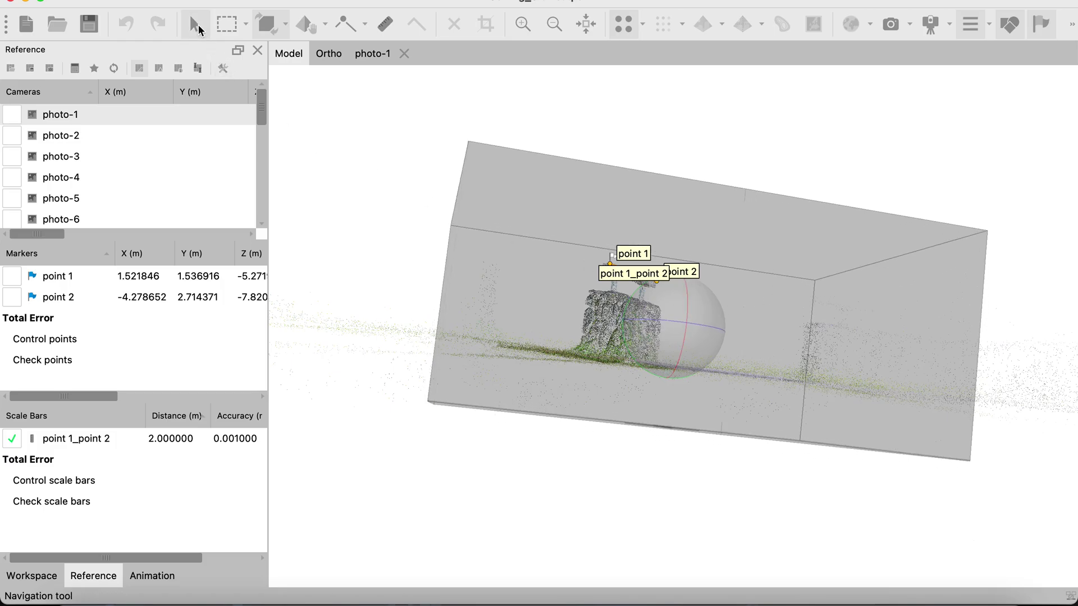
Check from the front and fine-tune the box level with the ground, ending top-down.
{"action": "left_click", "coordinate": [198, 25]}
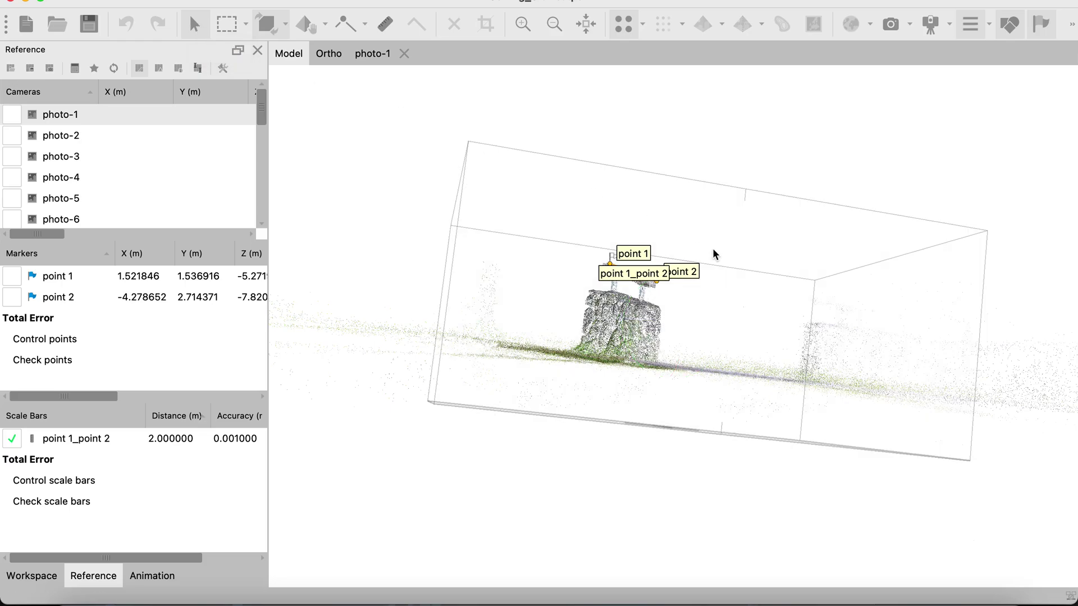
{"action": "left_click_drag", "start_coordinate": [714, 255], "coordinate": [690, 258]}
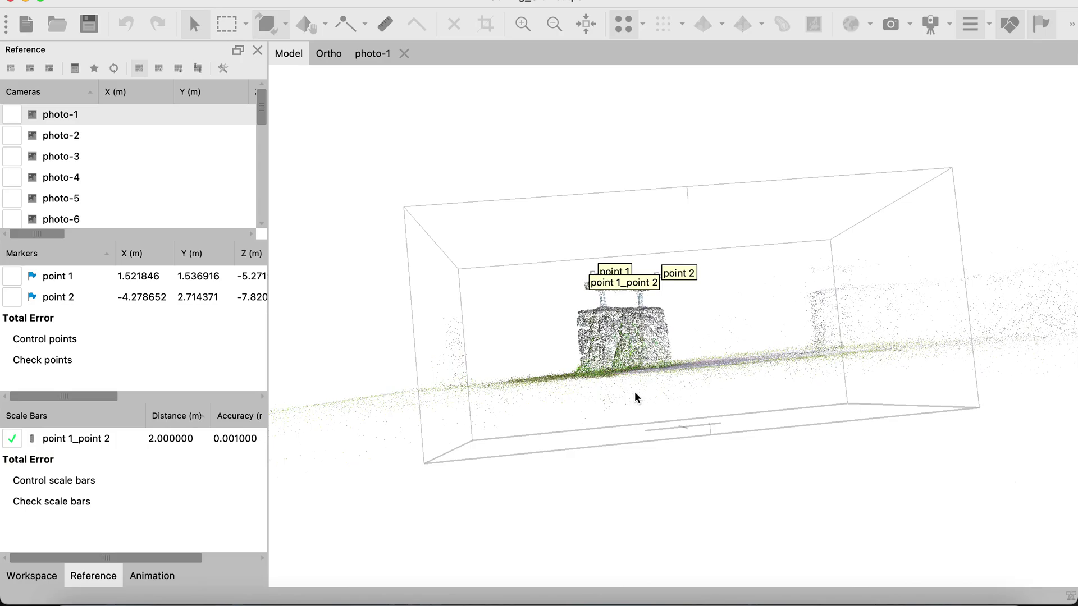
{"action": "left_click", "coordinate": [268, 23]}
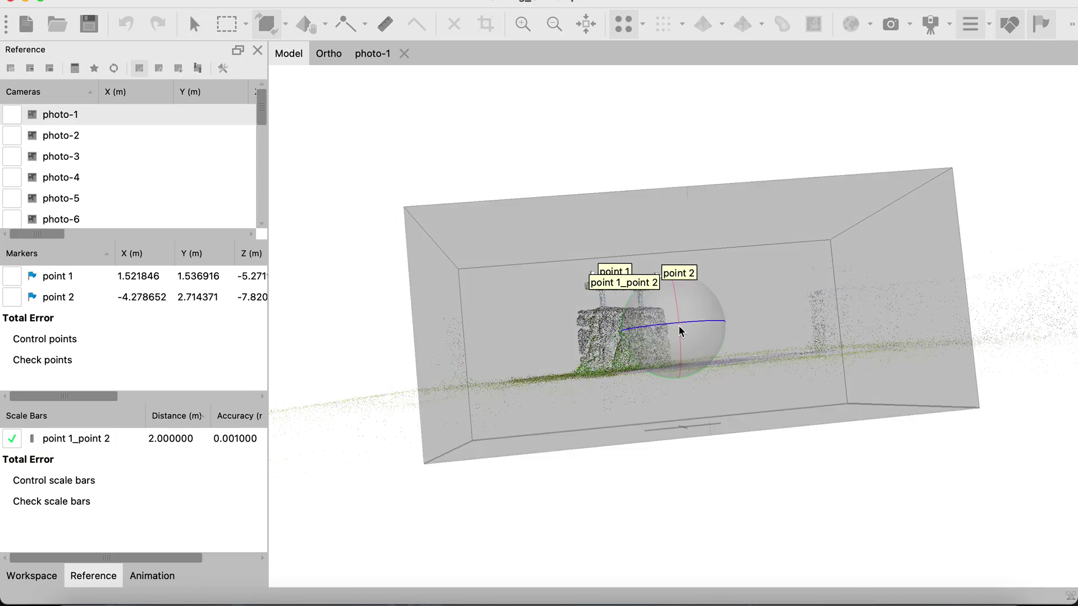
{"action": "mouse_move", "coordinate": [681, 331]}
{"action": "left_mouse_down"}
{"action": "mouse_move", "coordinate": [698, 323]}
{"action": "mouse_move", "coordinate": [683, 326]}
{"action": "left_mouse_up"}
{"action": "left_click", "coordinate": [194, 23]}
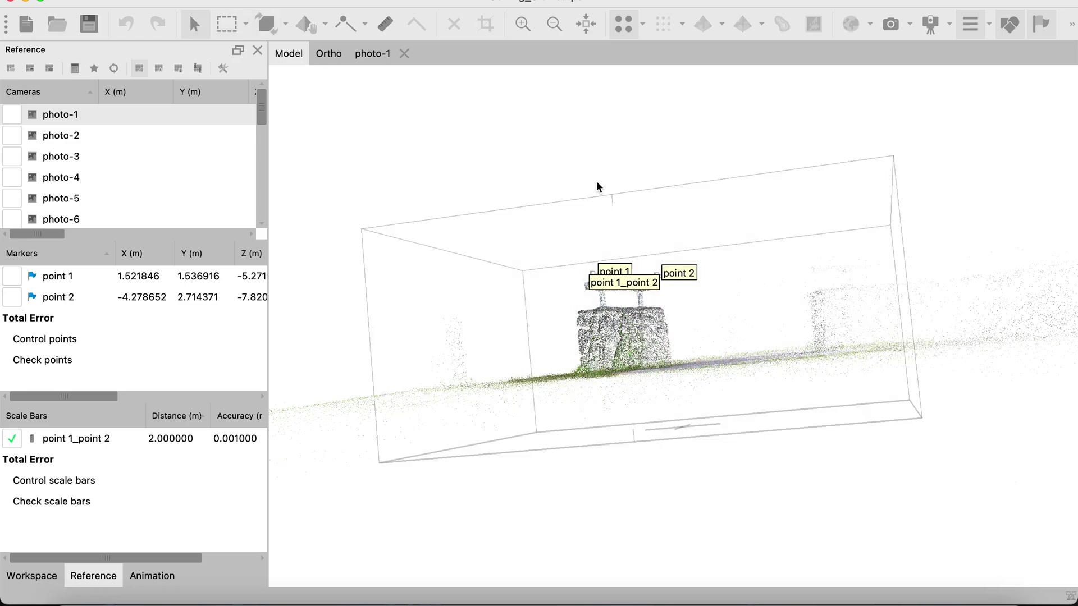
{"action": "left_click_drag", "start_coordinate": [597, 185], "coordinate": [647, 445]}
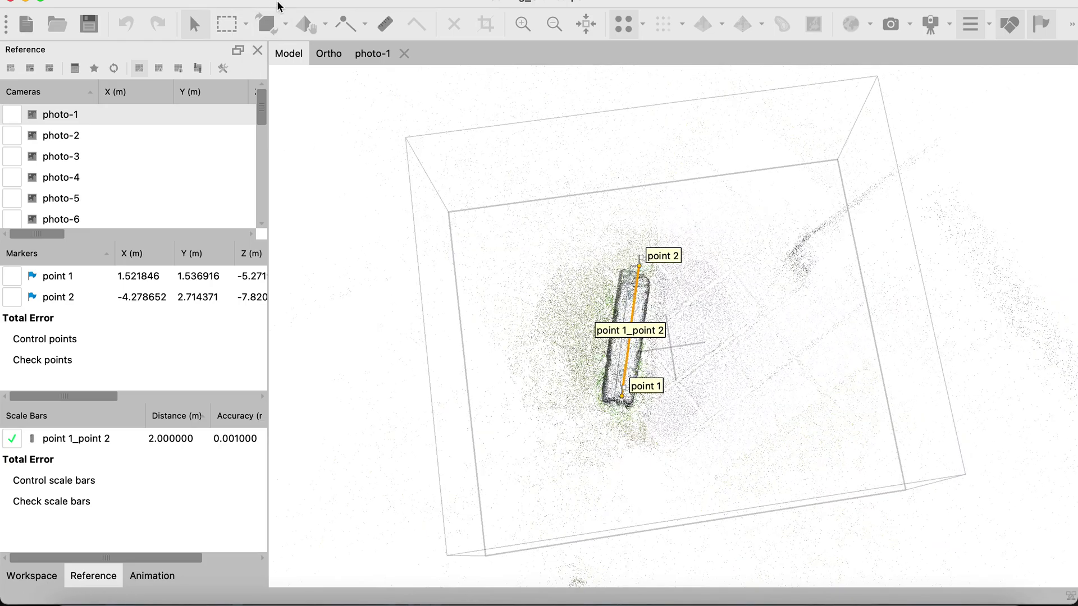
Use Move Region to slide the box off the bench and back centered on it.
{"action": "left_click", "coordinate": [285, 24]}
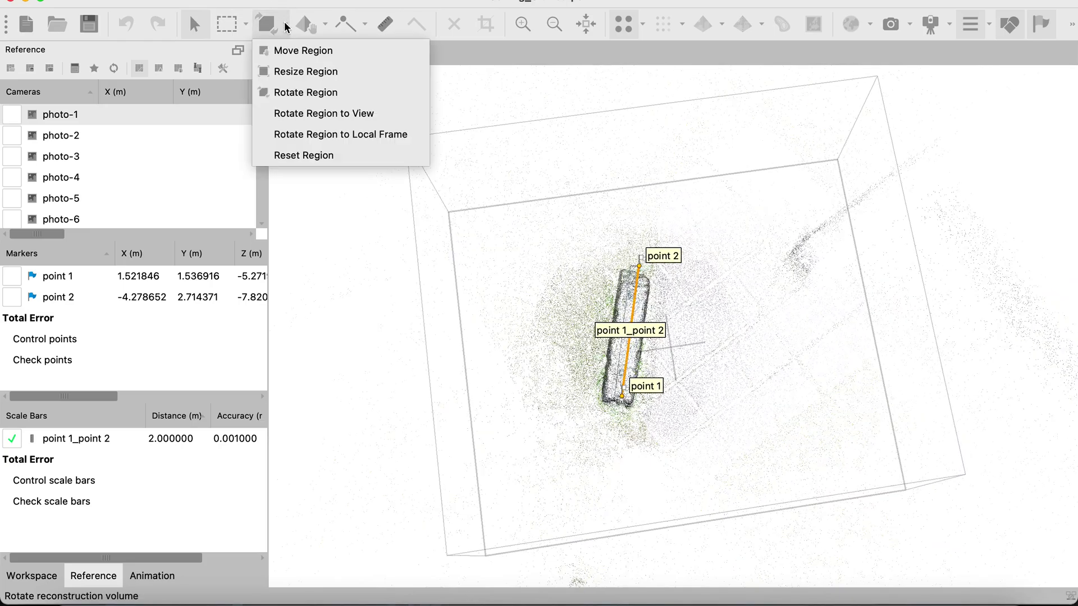
{"action": "left_click", "coordinate": [299, 52]}
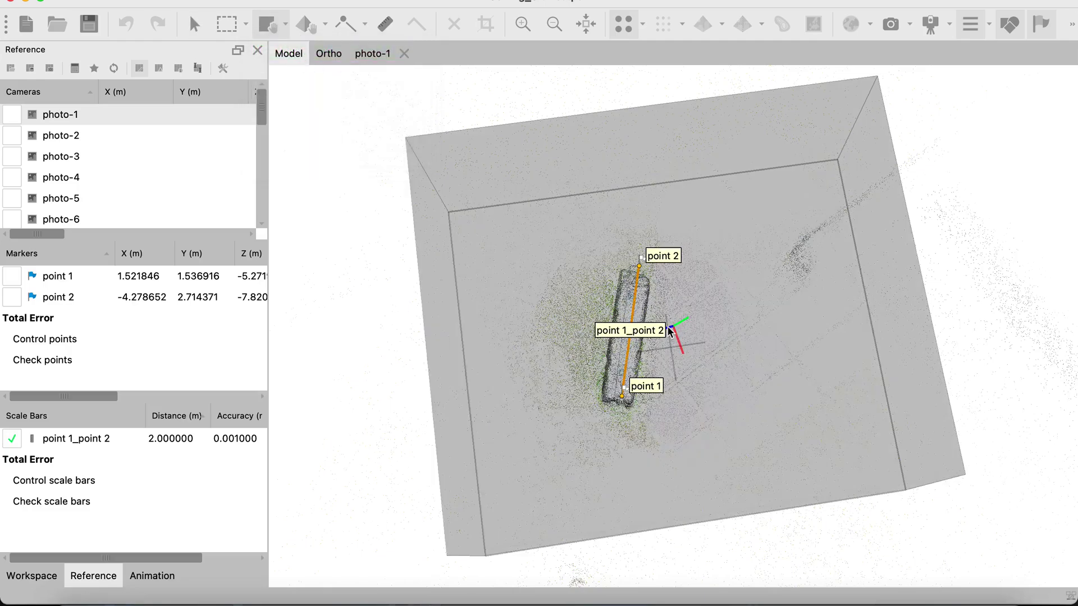
{"action": "left_click_drag", "start_coordinate": [679, 339], "coordinate": [655, 354]}
{"action": "left_click_drag", "start_coordinate": [665, 417], "coordinate": [919, 372]}
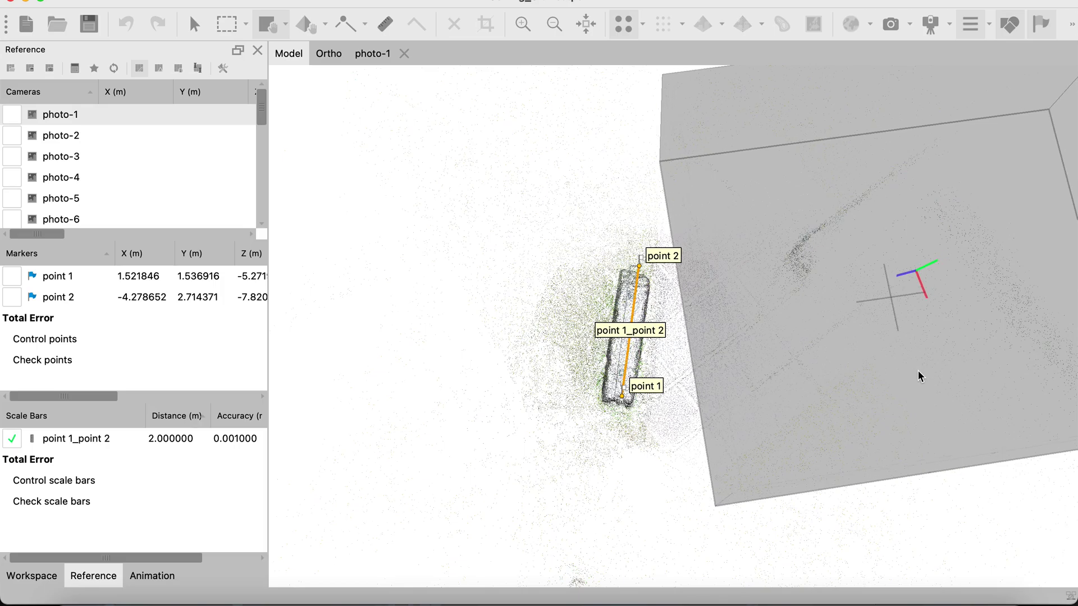
{"action": "left_click_drag", "start_coordinate": [915, 371], "coordinate": [644, 416]}
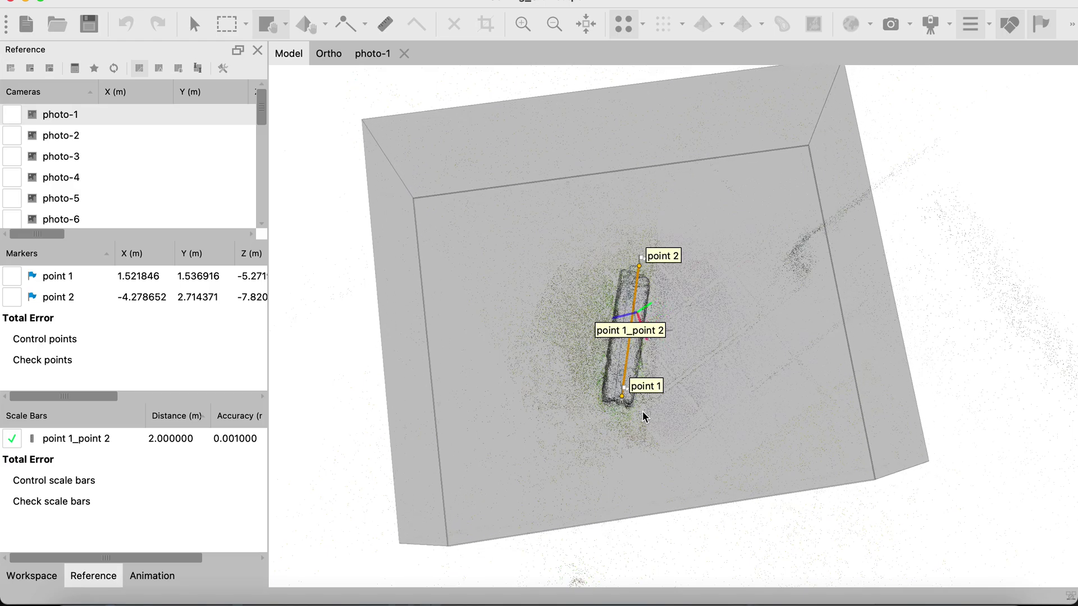
Switch to Resize Region and orbit to look down on the bench.
{"action": "left_click", "coordinate": [286, 25]}
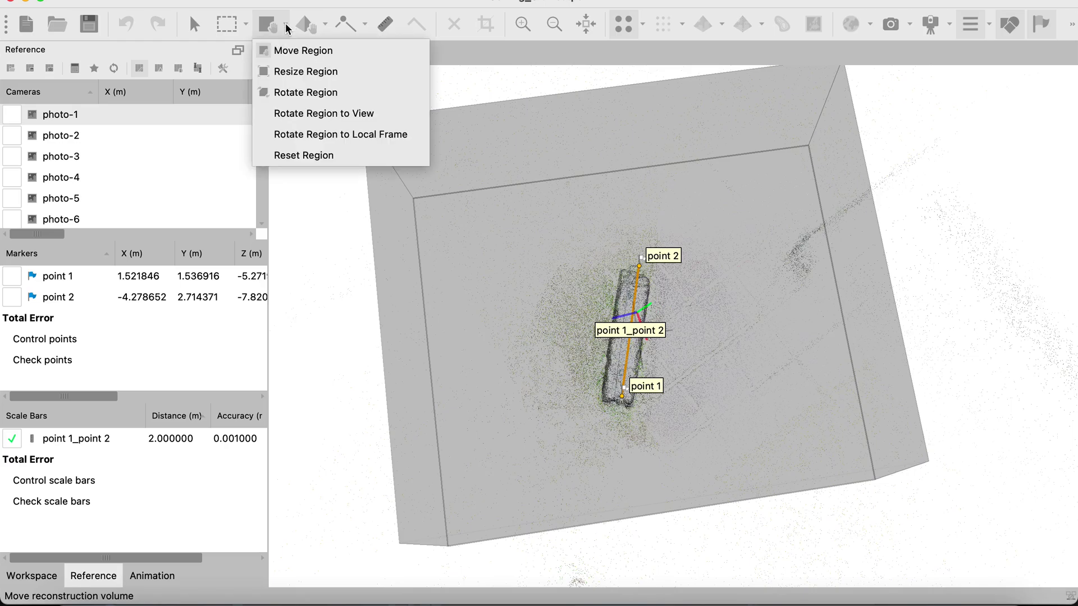
{"action": "left_click", "coordinate": [291, 76]}
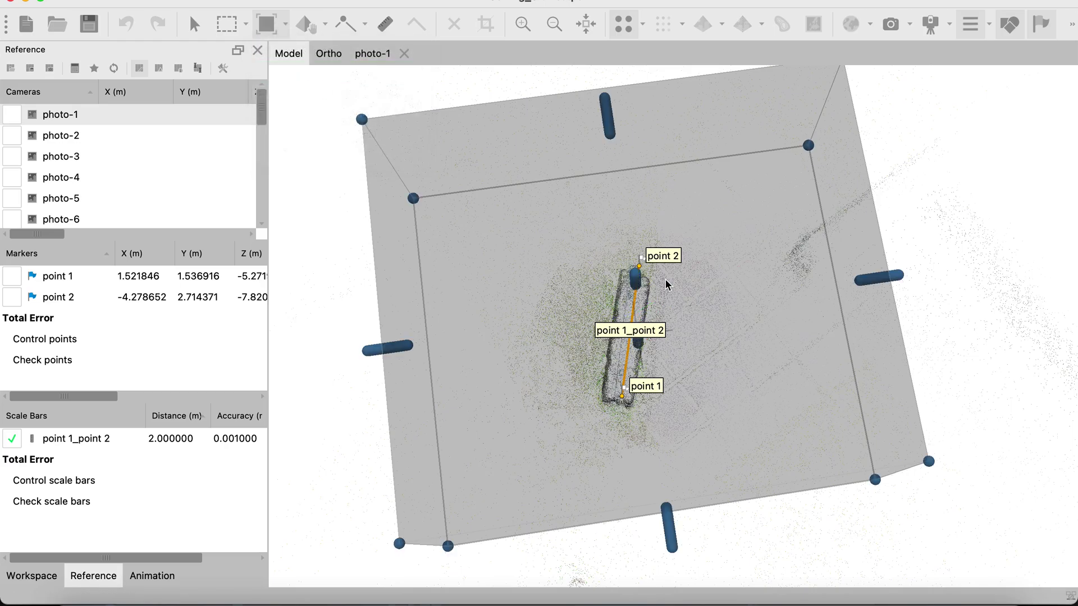
{"action": "left_click_drag", "start_coordinate": [641, 422], "coordinate": [691, 281]}
{"action": "left_click_drag", "start_coordinate": [654, 178], "coordinate": [651, 253]}
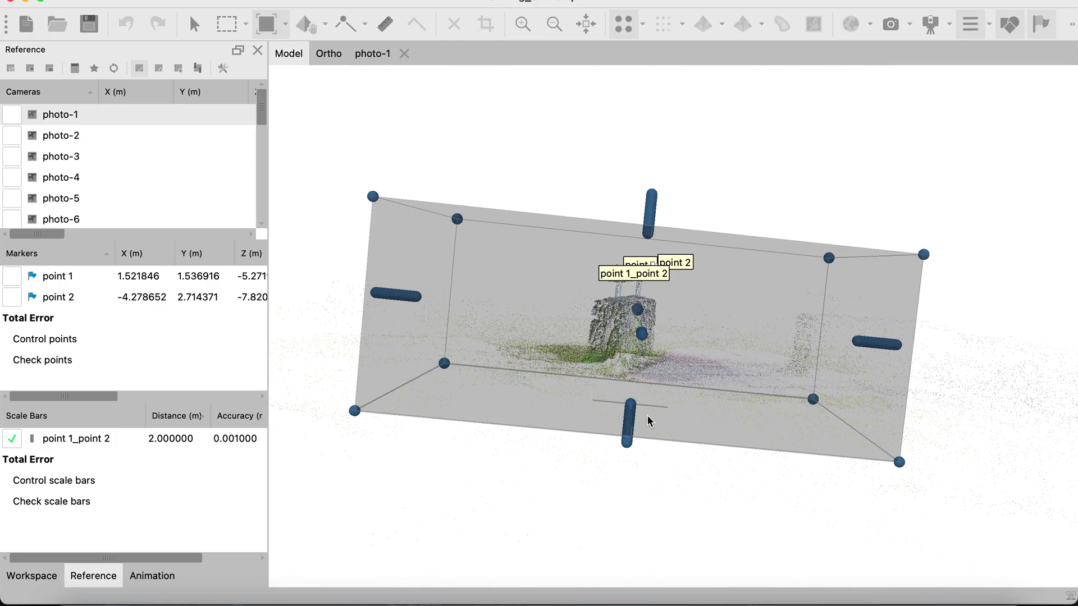
{"action": "left_click_drag", "start_coordinate": [649, 414], "coordinate": [631, 400]}
{"action": "left_click_drag", "start_coordinate": [640, 276], "coordinate": [595, 446]}
Pull the region's top-right and bottom-left corners and its sides inward around the bench.
{"action": "left_click_drag", "start_coordinate": [850, 78], "coordinate": [695, 207]}
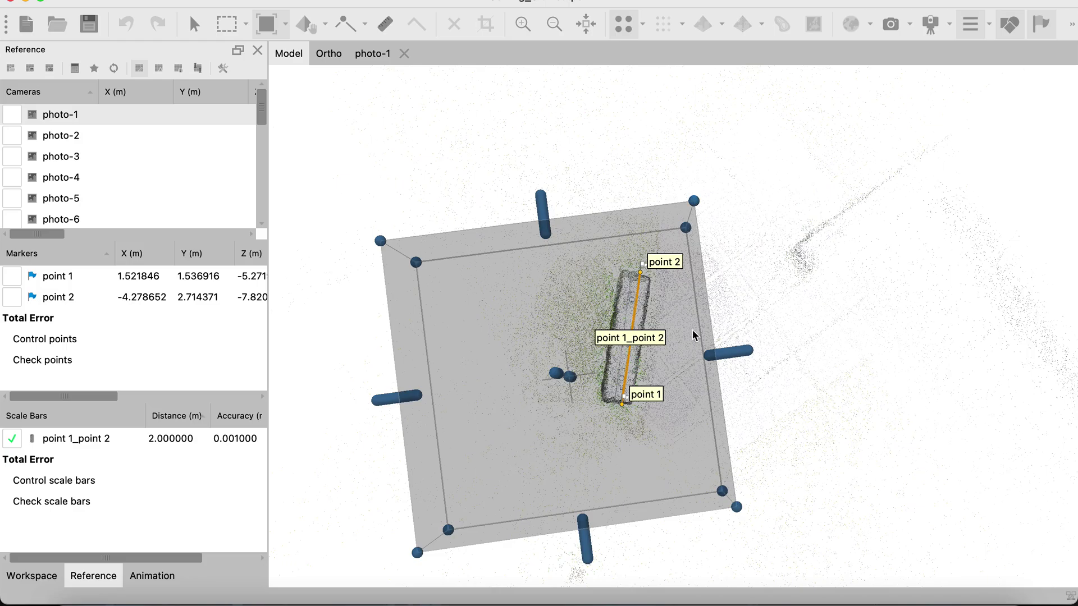
{"action": "left_click_drag", "start_coordinate": [420, 556], "coordinate": [670, 329]}
{"action": "mouse_move", "coordinate": [690, 376]}
{"action": "left_mouse_down"}
{"action": "mouse_move", "coordinate": [684, 355]}
{"action": "mouse_move", "coordinate": [686, 363]}
{"action": "left_mouse_up"}
{"action": "left_click_drag", "start_coordinate": [790, 245], "coordinate": [770, 250]}
{"action": "left_click_drag", "start_coordinate": [548, 317], "coordinate": [552, 314]}
Rotate the region square to the bench, then pull its top and bottom sides in.
{"action": "left_click", "coordinate": [285, 24]}
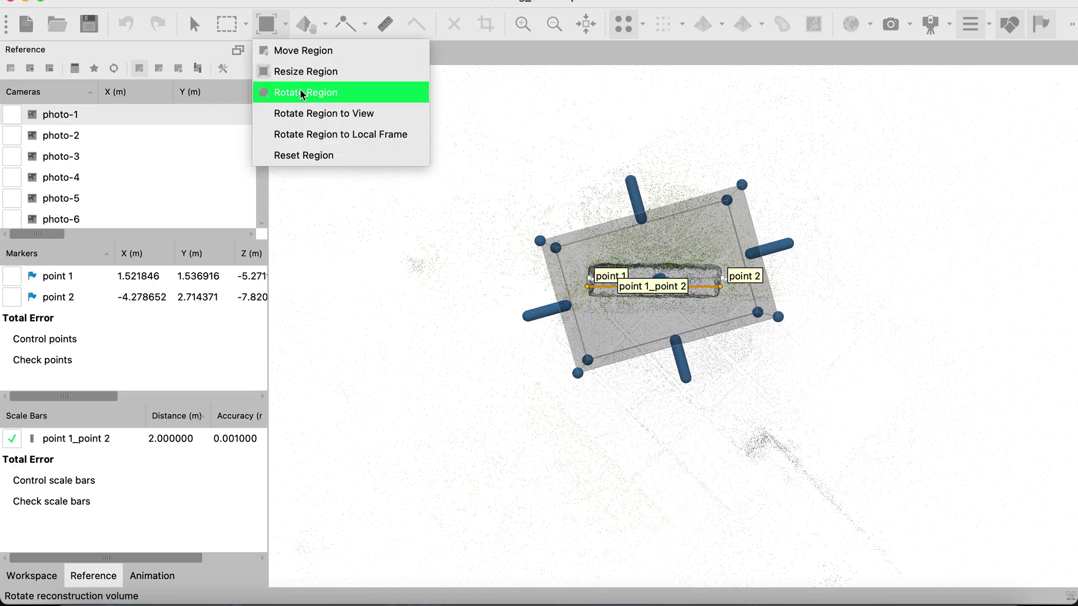
{"action": "left_click", "coordinate": [305, 92]}
{"action": "left_click_drag", "start_coordinate": [487, 335], "coordinate": [483, 322]}
{"action": "left_click", "coordinate": [287, 25]}
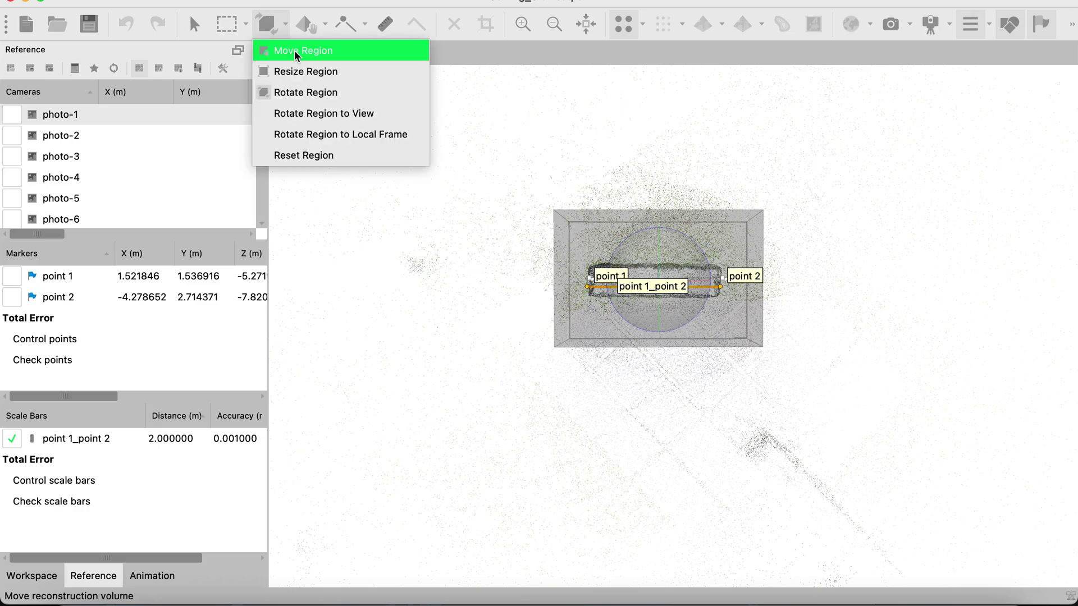
{"action": "left_click", "coordinate": [303, 72]}
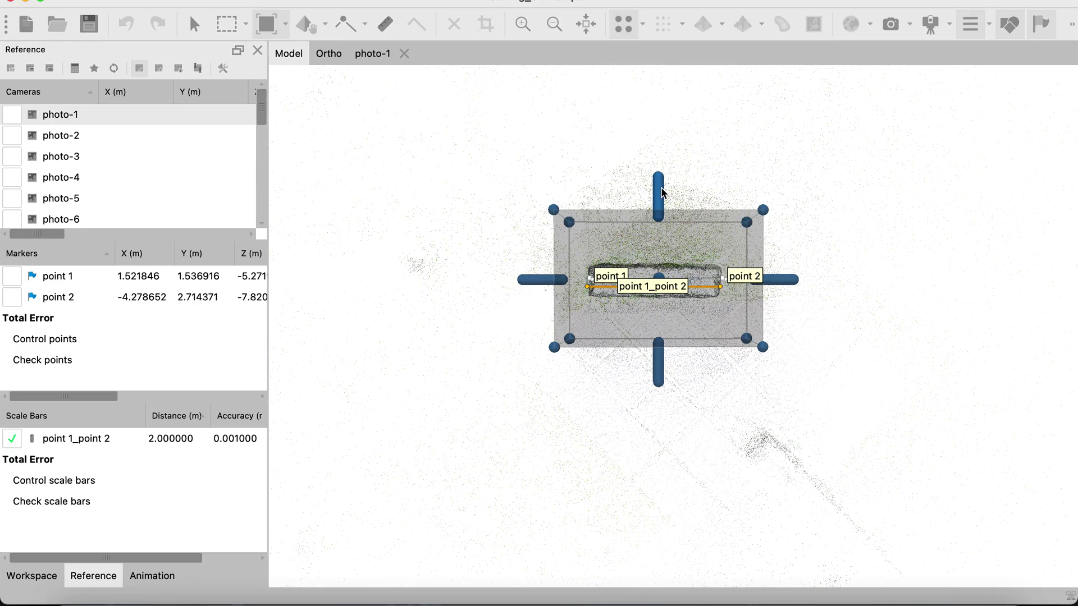
{"action": "left_click_drag", "start_coordinate": [664, 194], "coordinate": [663, 212]}
{"action": "left_click_drag", "start_coordinate": [664, 362], "coordinate": [664, 344]}
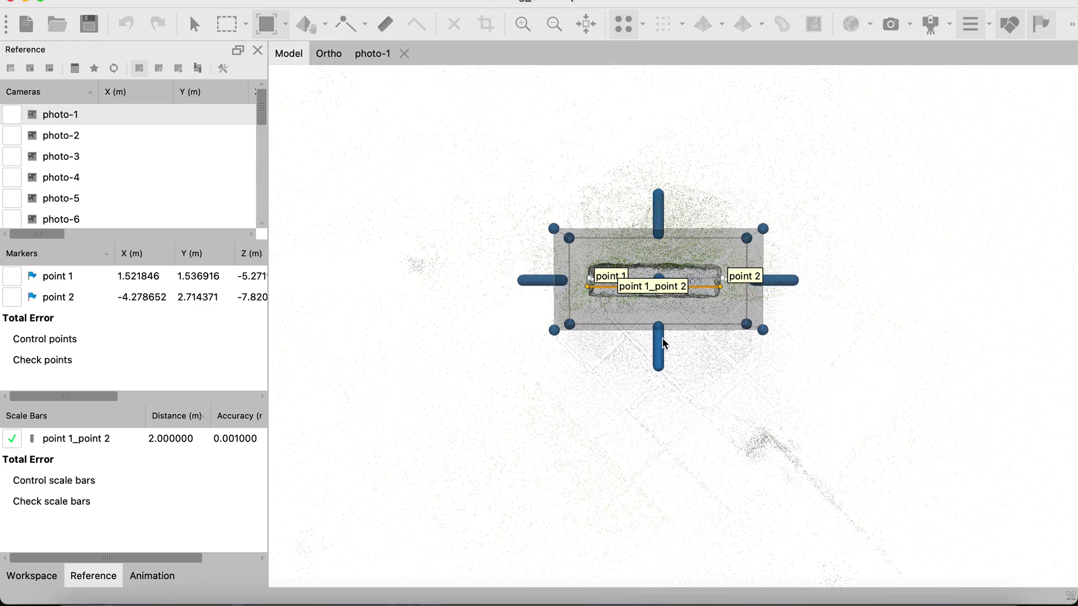
Adjust the region's left and right sides to fit the bench width.
{"action": "left_click_drag", "start_coordinate": [667, 410], "coordinate": [704, 341]}
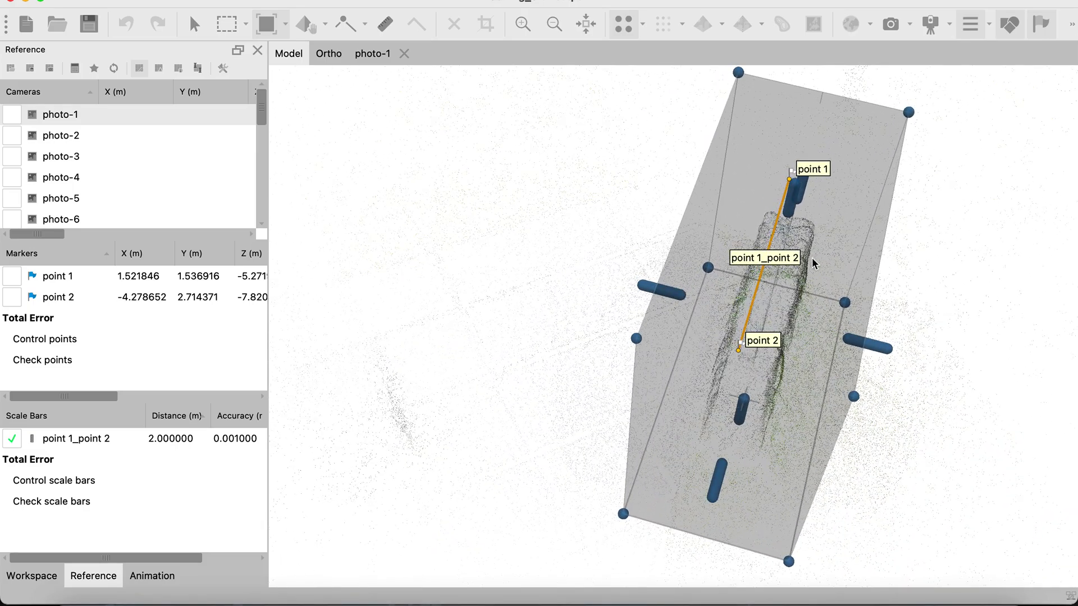
{"action": "scroll", "coordinate": [783, 275], "scroll_direction": "down", "scroll_amount": 2}
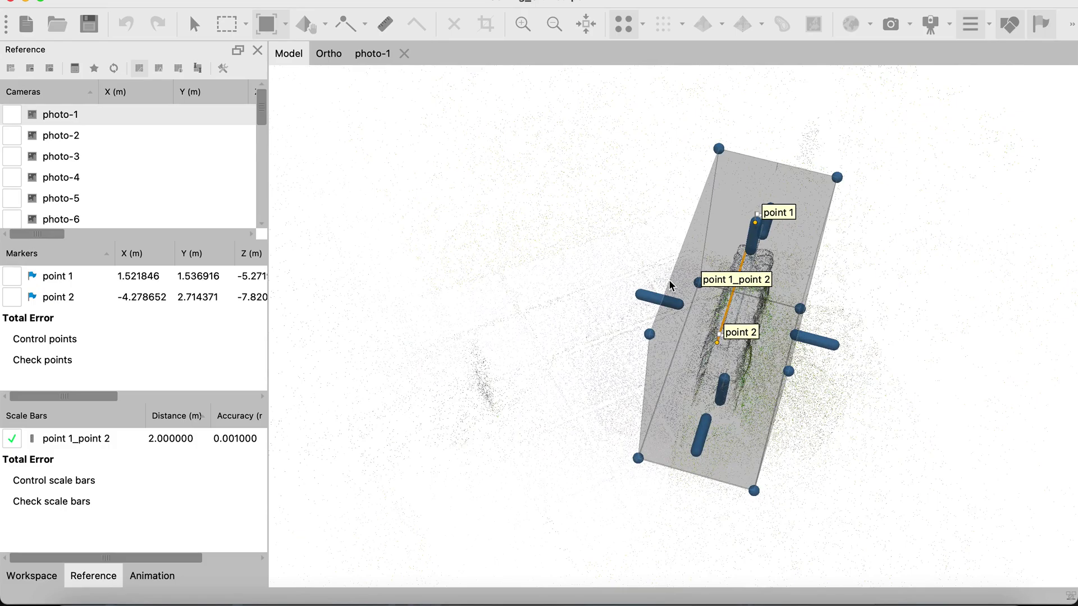
{"action": "left_click_drag", "start_coordinate": [657, 301], "coordinate": [510, 268]}
{"action": "left_click_drag", "start_coordinate": [815, 341], "coordinate": [986, 353]}
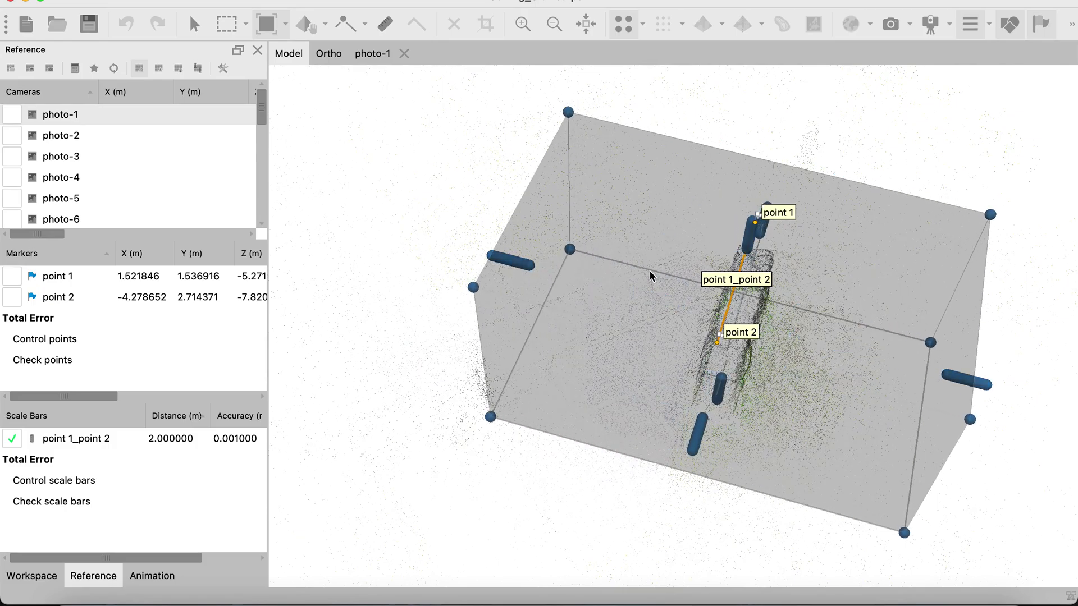
{"action": "left_click_drag", "start_coordinate": [511, 265], "coordinate": [660, 301]}
{"action": "left_click_drag", "start_coordinate": [983, 385], "coordinate": [826, 367]}
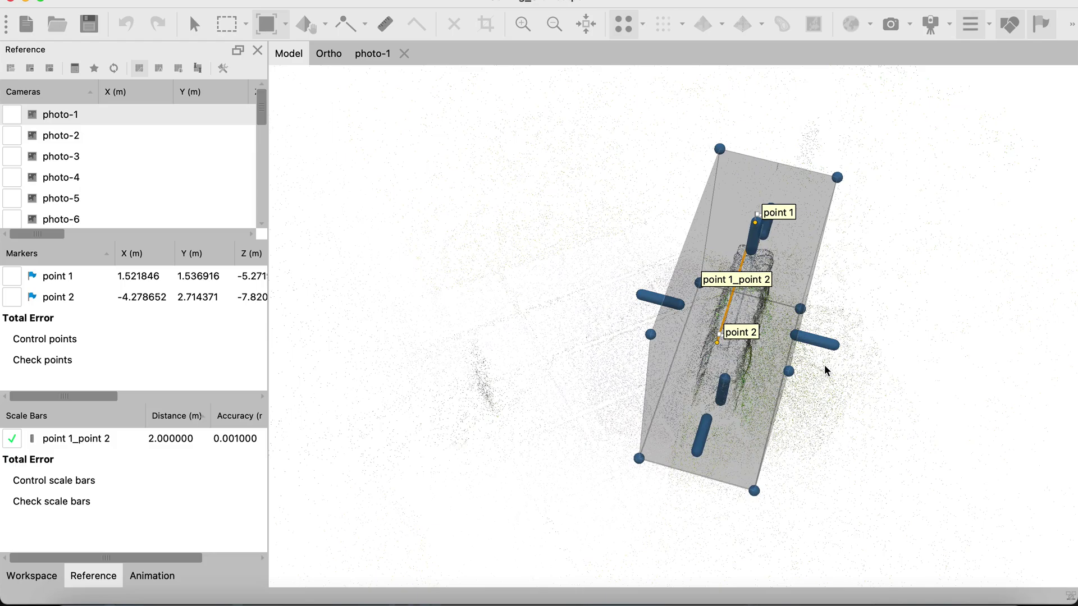
Show the chunk contents in the Workspace pane and widen the region's left side slightly.
{"action": "left_click", "coordinate": [49, 577]}
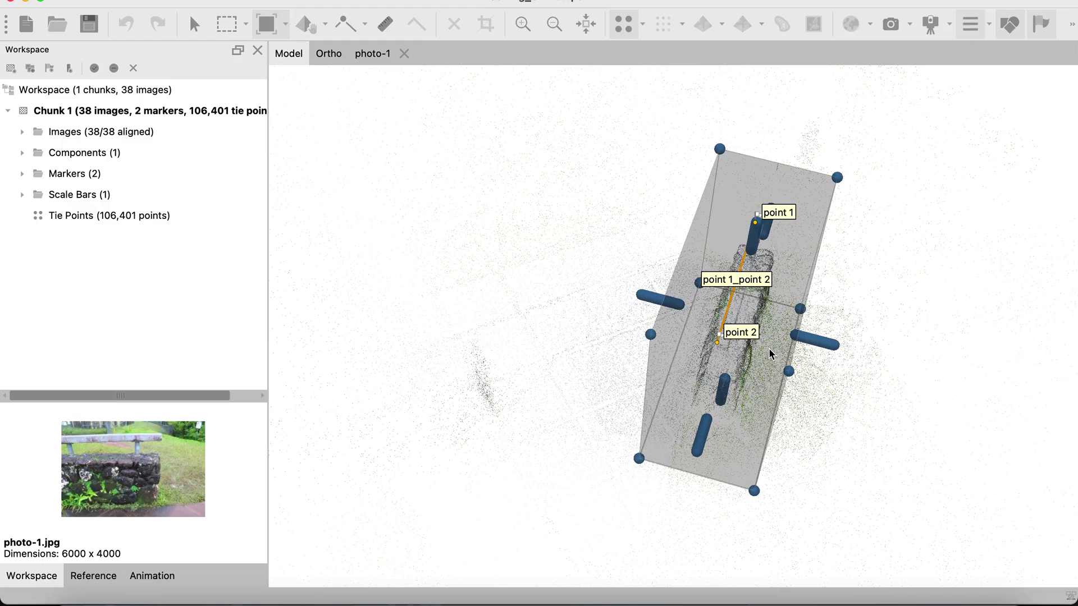
{"action": "left_click_drag", "start_coordinate": [666, 312], "coordinate": [665, 312]}
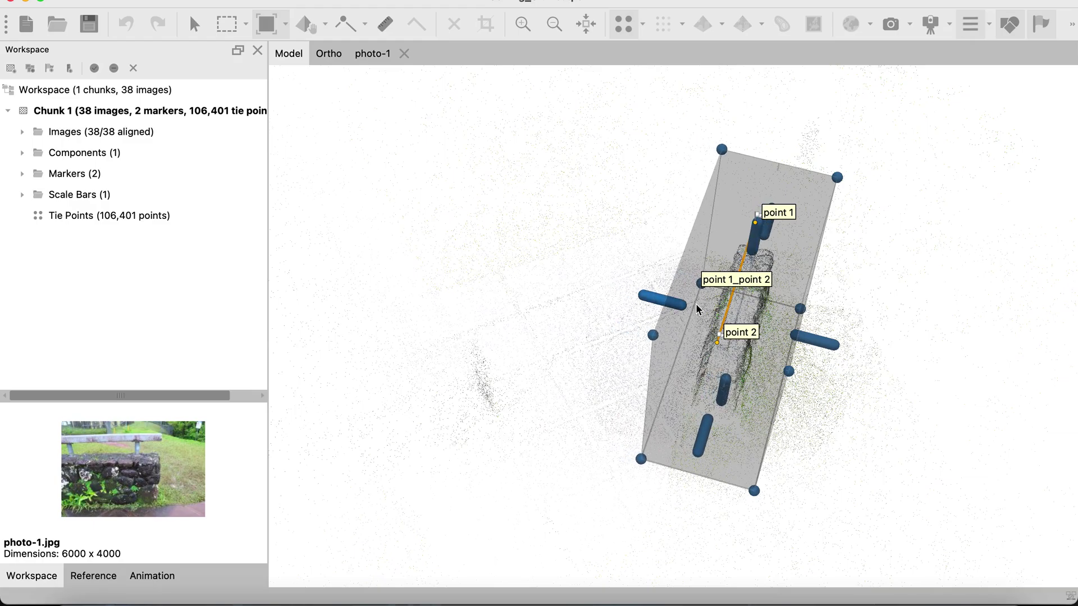
{"action": "left_click_drag", "start_coordinate": [762, 272], "coordinate": [615, 400]}
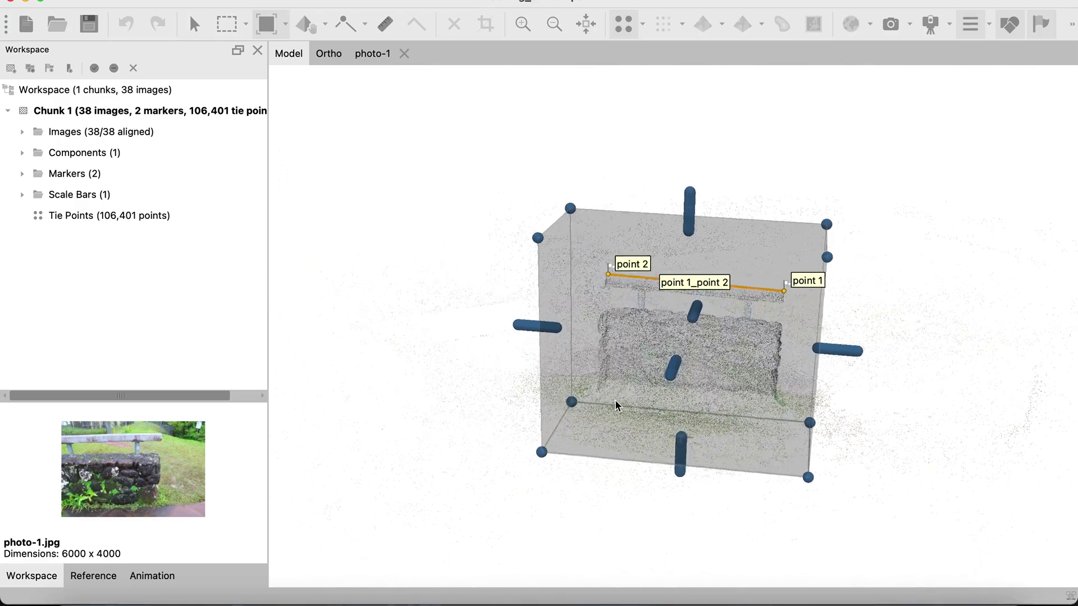
Leave region editing and return to the Navigation tool.
{"action": "left_click", "coordinate": [285, 25]}
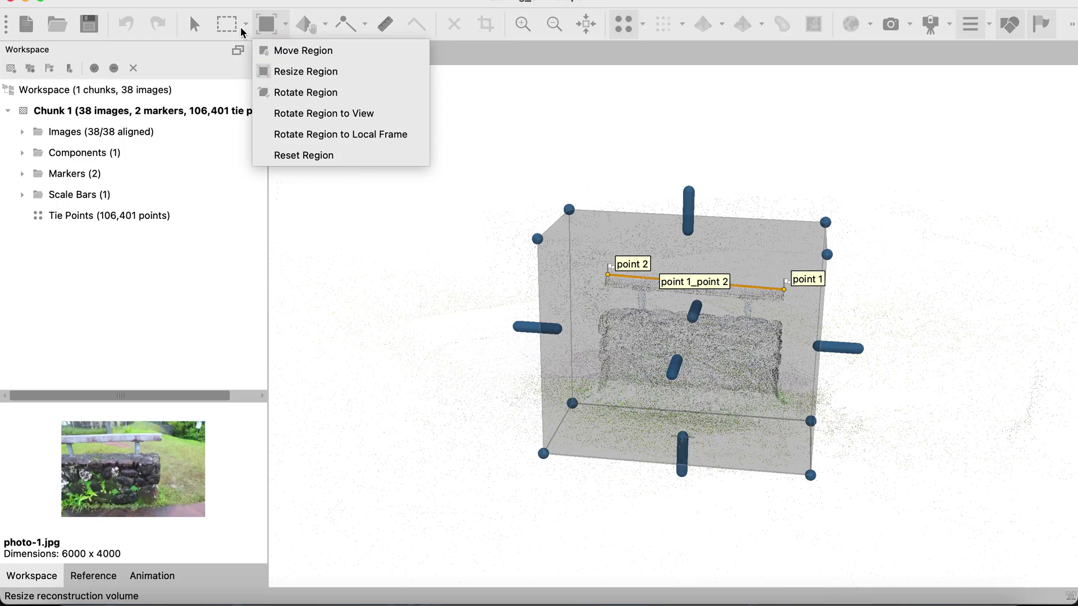
{"action": "left_click", "coordinate": [196, 27]}
{"action": "left_click", "coordinate": [196, 26]}
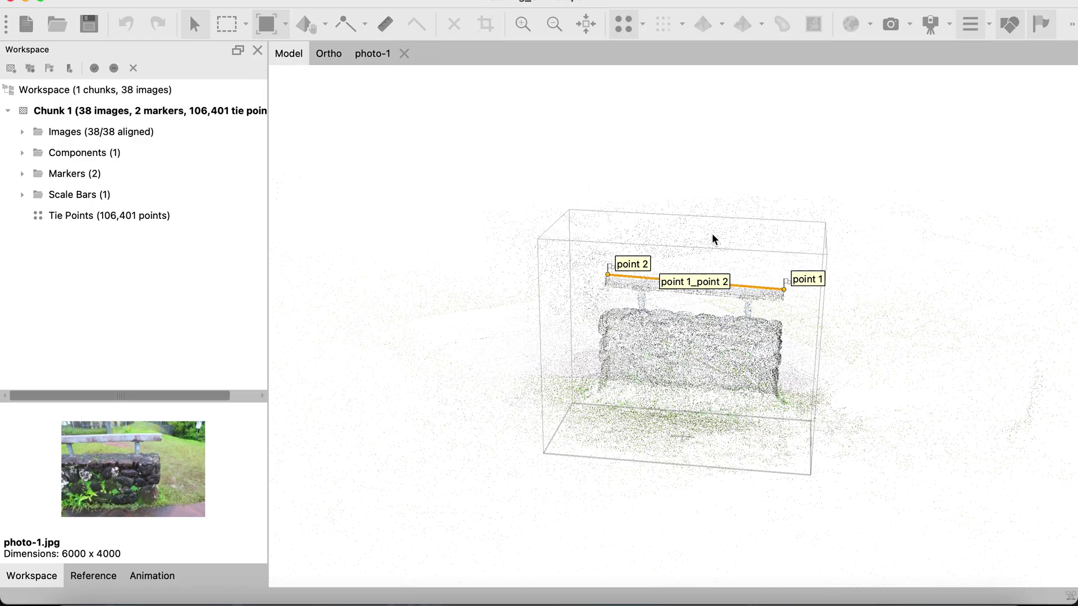
Orbit to inspect the bench, then list the Transform Object modes.
{"action": "left_click_drag", "start_coordinate": [699, 279], "coordinate": [702, 224]}
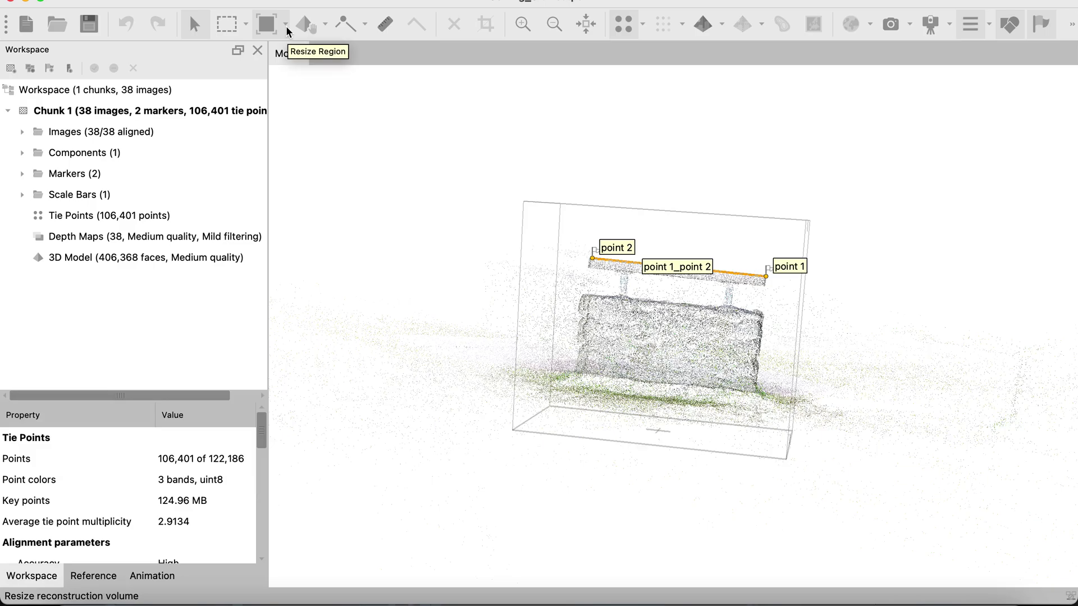
{"action": "left_click", "coordinate": [327, 26]}
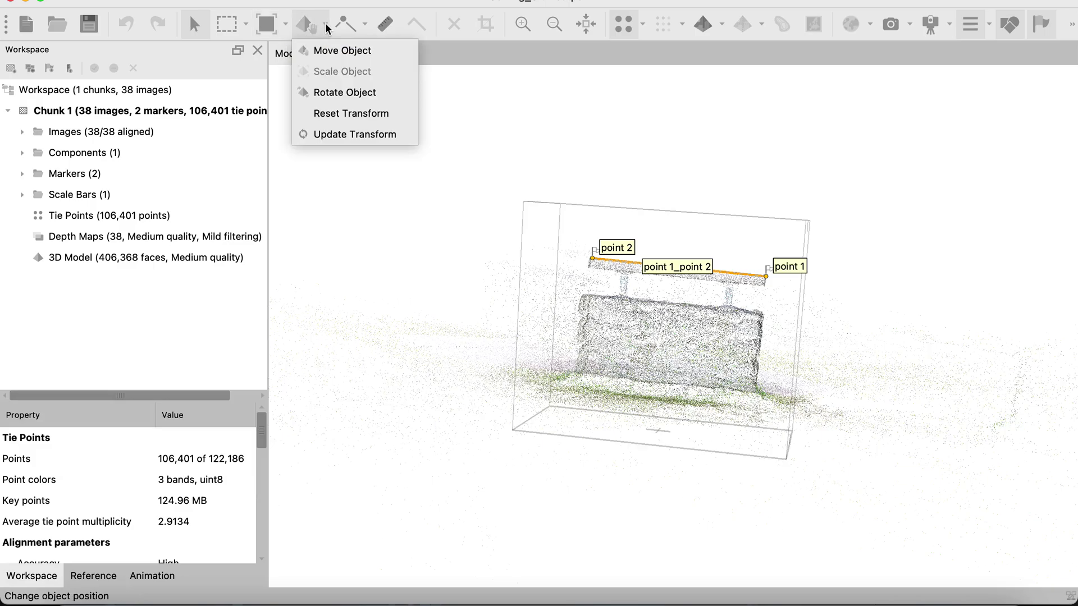
Close the transform list and go to Model > Show/Hide Items > Show Grid.
{"action": "left_click", "coordinate": [466, 95]}
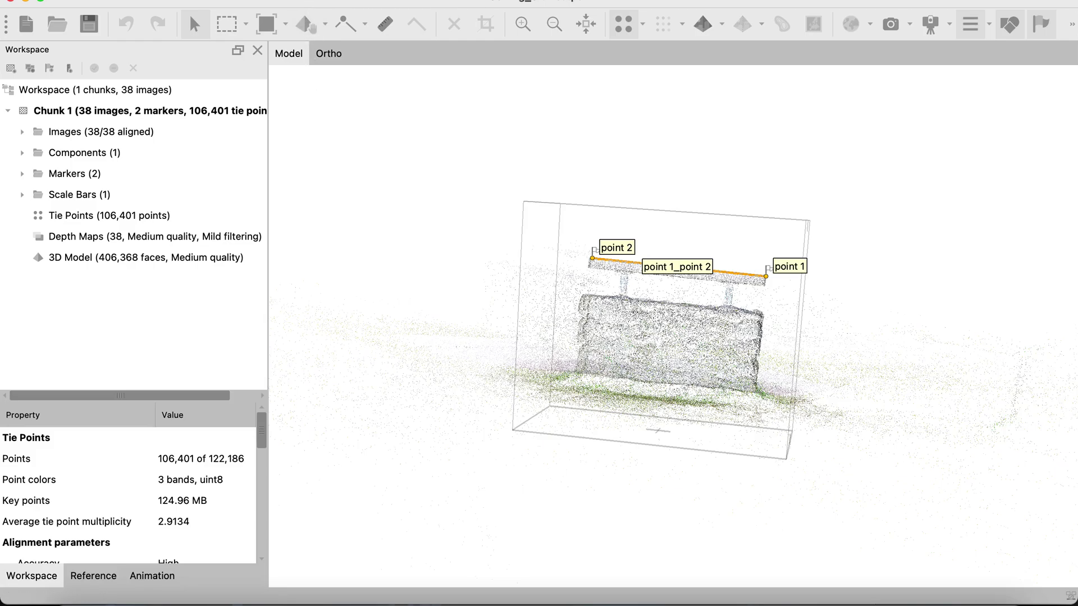
{"action": "left_click", "coordinate": [290, 0]}
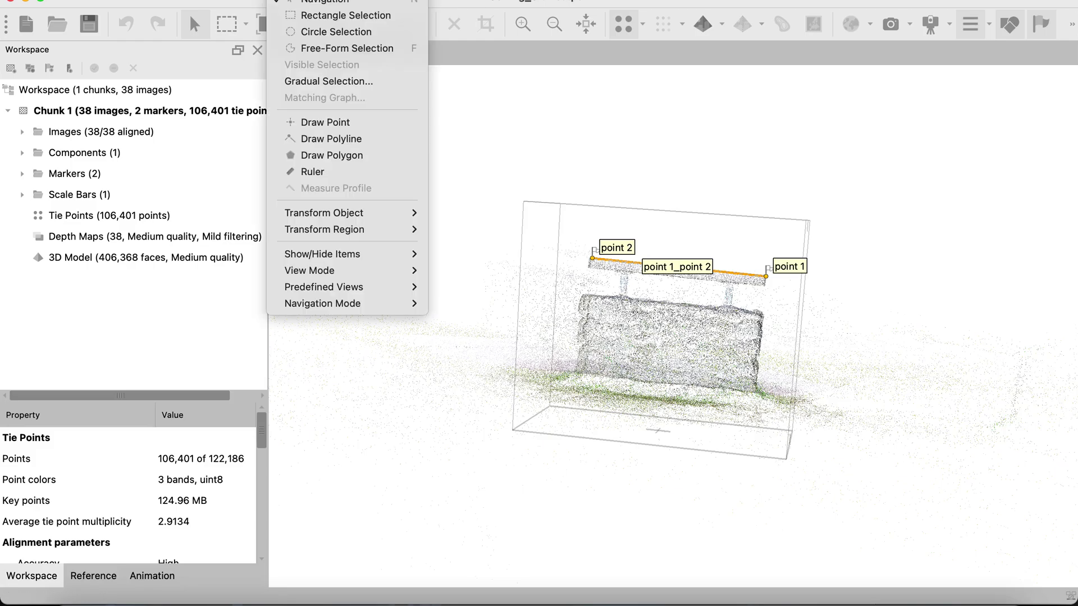
{"action": "mouse_move", "coordinate": [357, 254]}
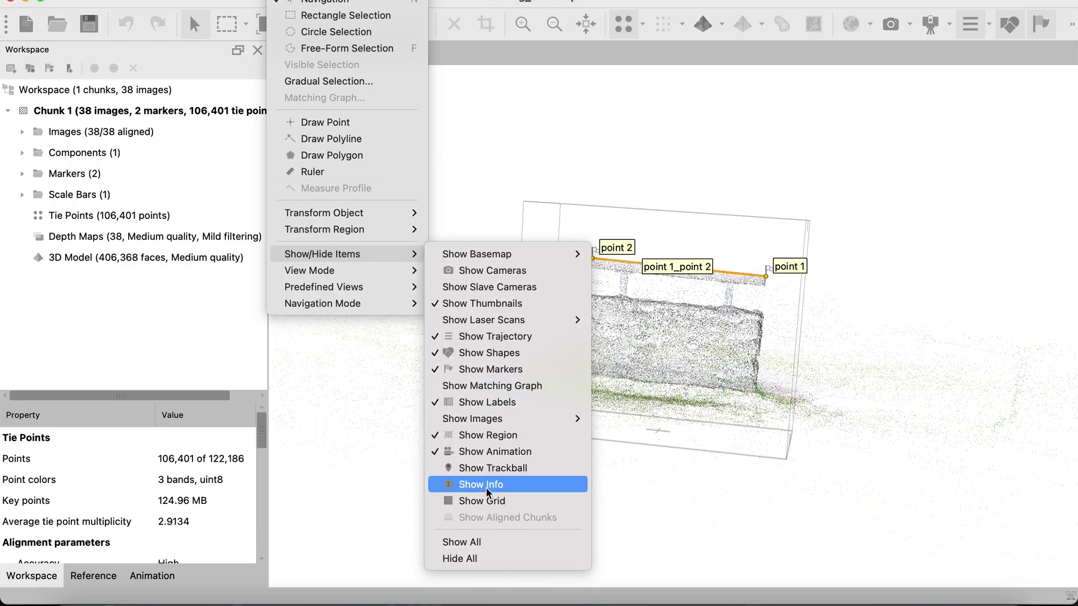
{"action": "left_click", "coordinate": [487, 502]}
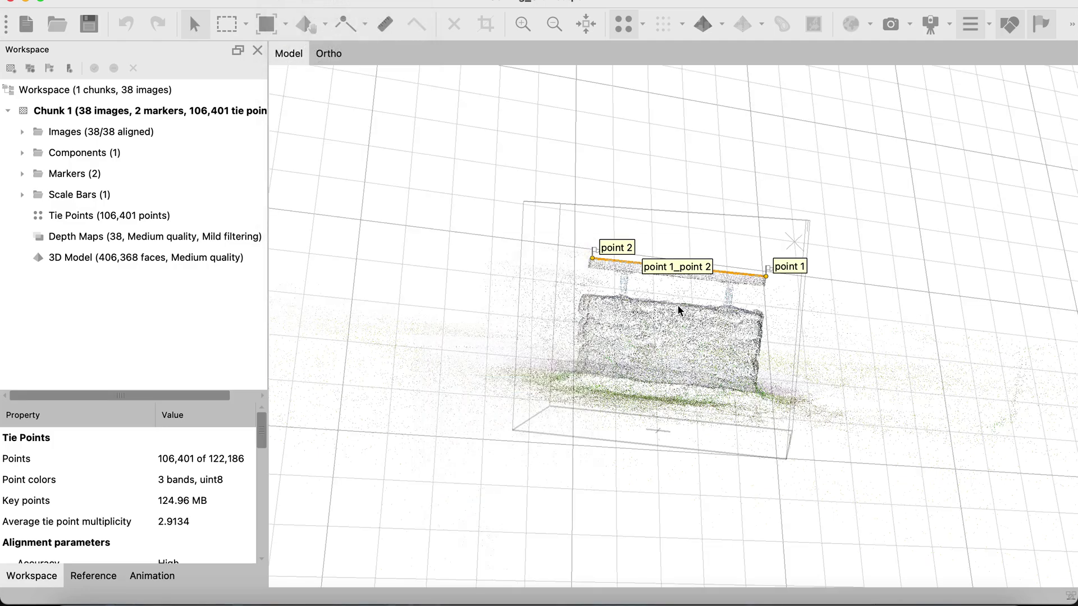
{"action": "scroll", "coordinate": [677, 304], "scroll_direction": "down", "scroll_amount": 3}
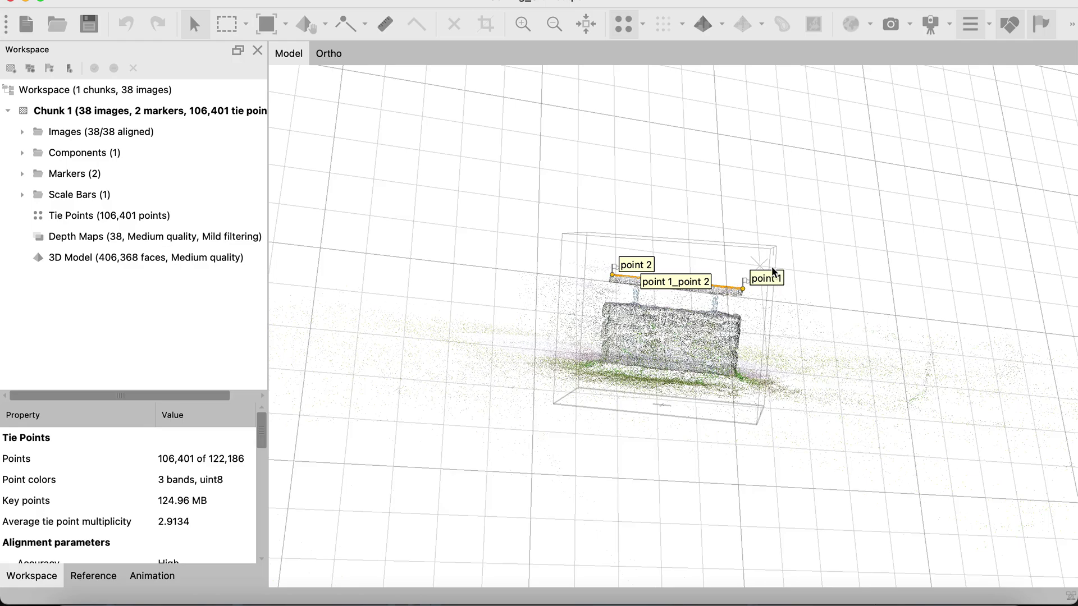
{"action": "left_click_drag", "start_coordinate": [797, 284], "coordinate": [717, 345]}
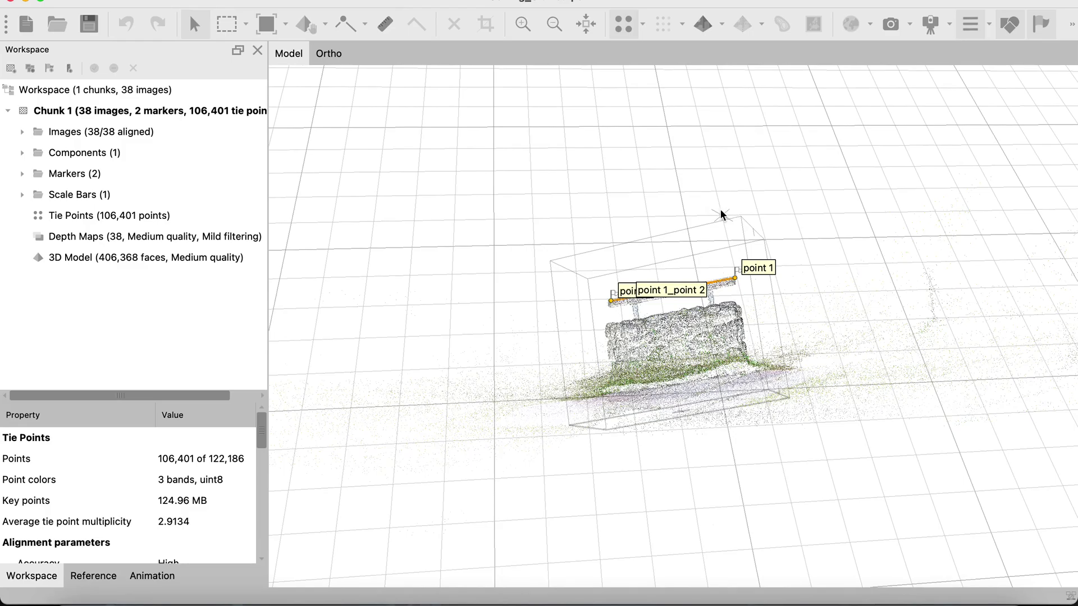
{"action": "left_click_drag", "start_coordinate": [714, 443], "coordinate": [687, 380]}
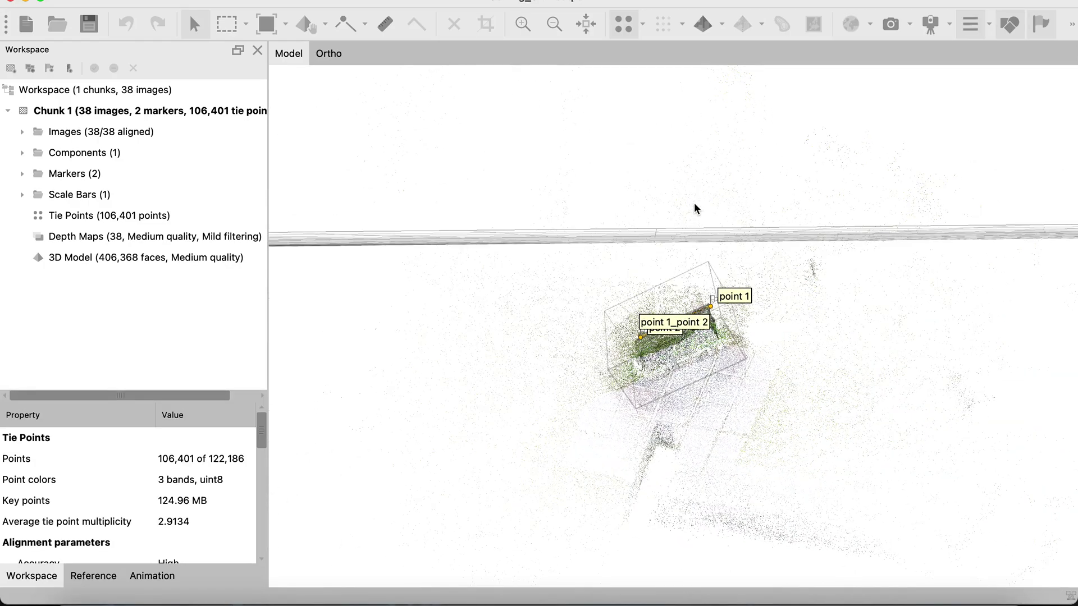
{"action": "left_click_drag", "start_coordinate": [694, 204], "coordinate": [682, 318]}
{"action": "scroll", "coordinate": [687, 305], "scroll_direction": "up", "scroll_amount": 5}
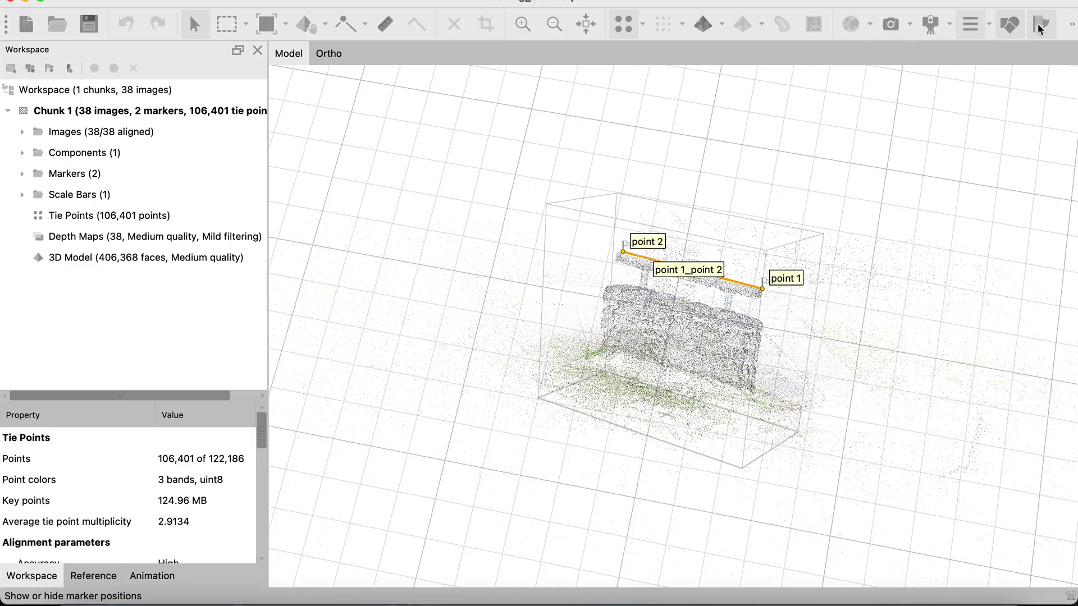
Hide the markers and scale bar, then raise the bench cloud and model with Move Object.
{"action": "left_click", "coordinate": [1037, 23]}
{"action": "left_click_drag", "start_coordinate": [692, 427], "coordinate": [826, 404]}
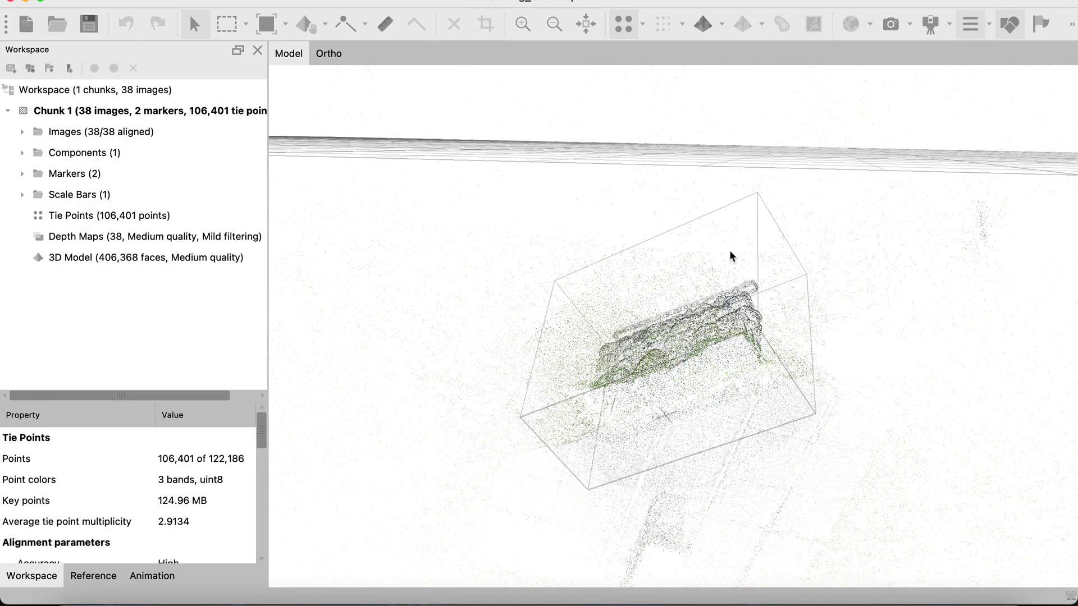
{"action": "left_click", "coordinate": [324, 25]}
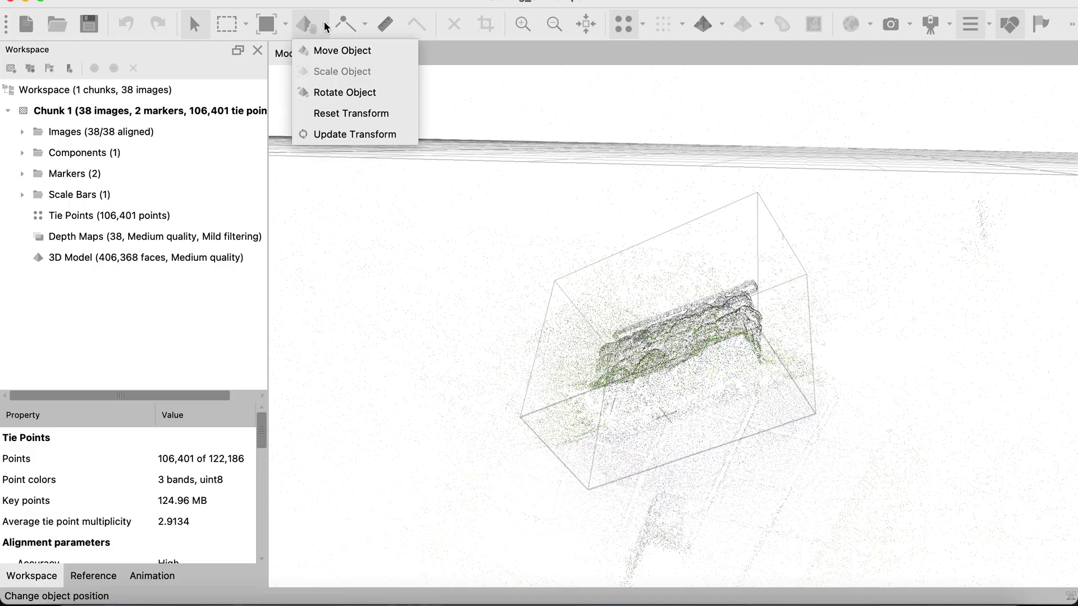
{"action": "left_click", "coordinate": [337, 49]}
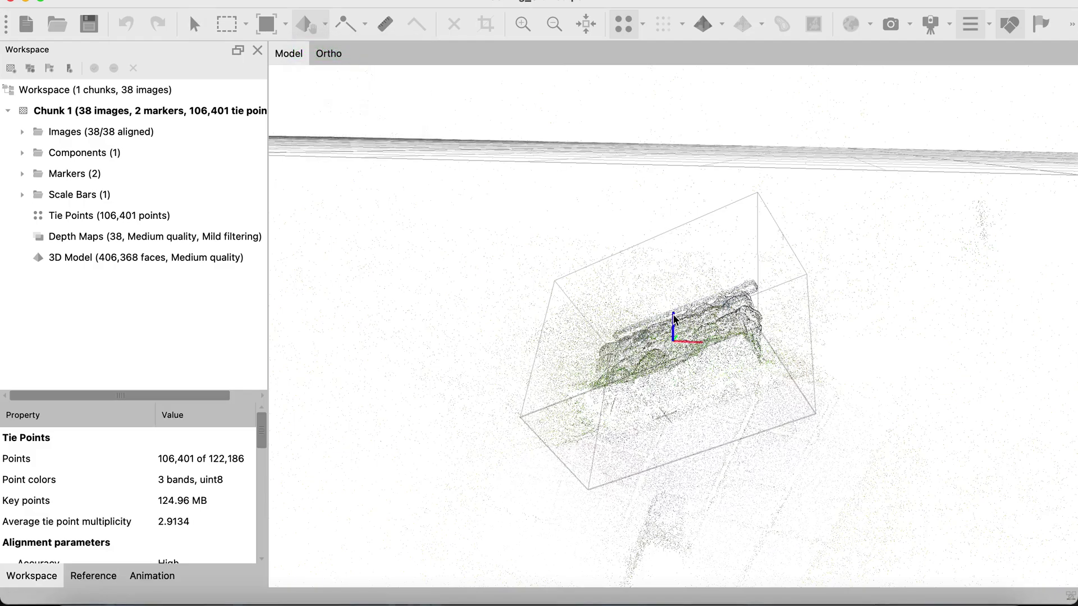
{"action": "left_click_drag", "start_coordinate": [674, 326], "coordinate": [677, 105]}
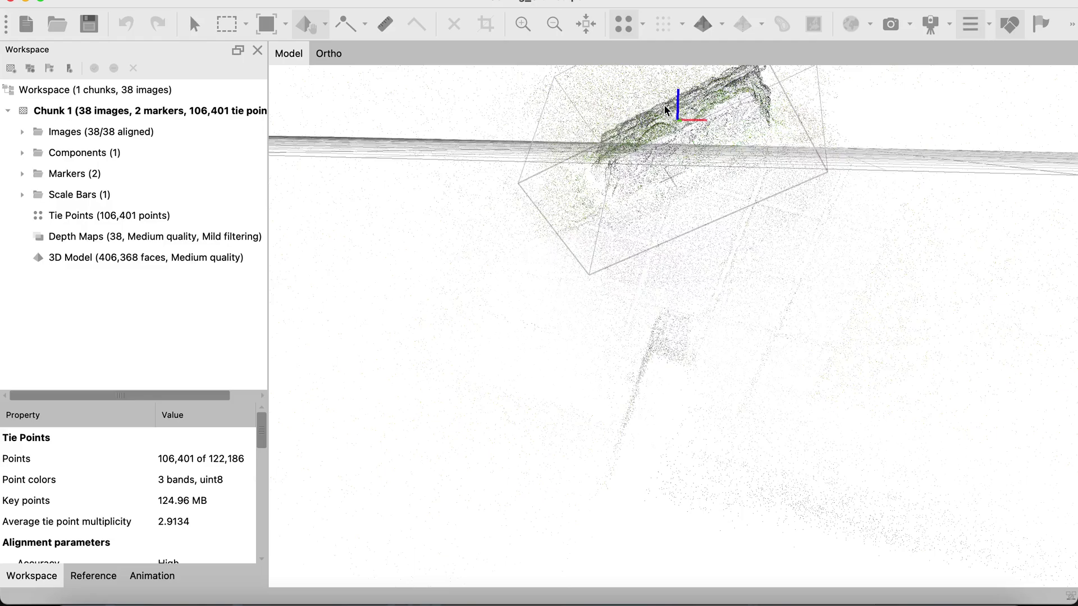
{"action": "left_click", "coordinate": [194, 24]}
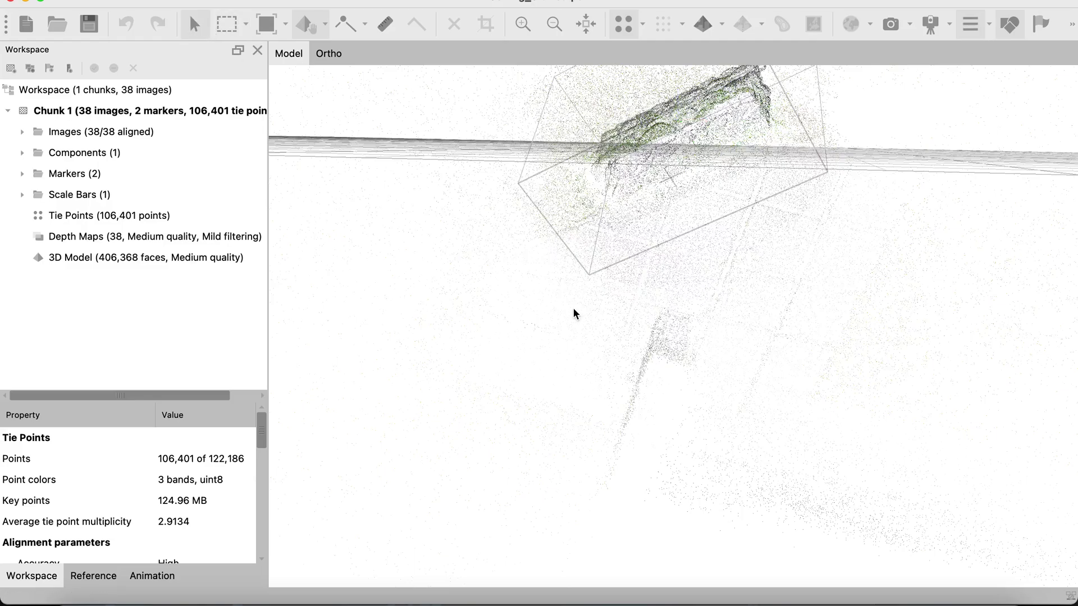
Check the bench in the numpad-1 front view, then from an angle above.
{"action": "key", "text": "1"}
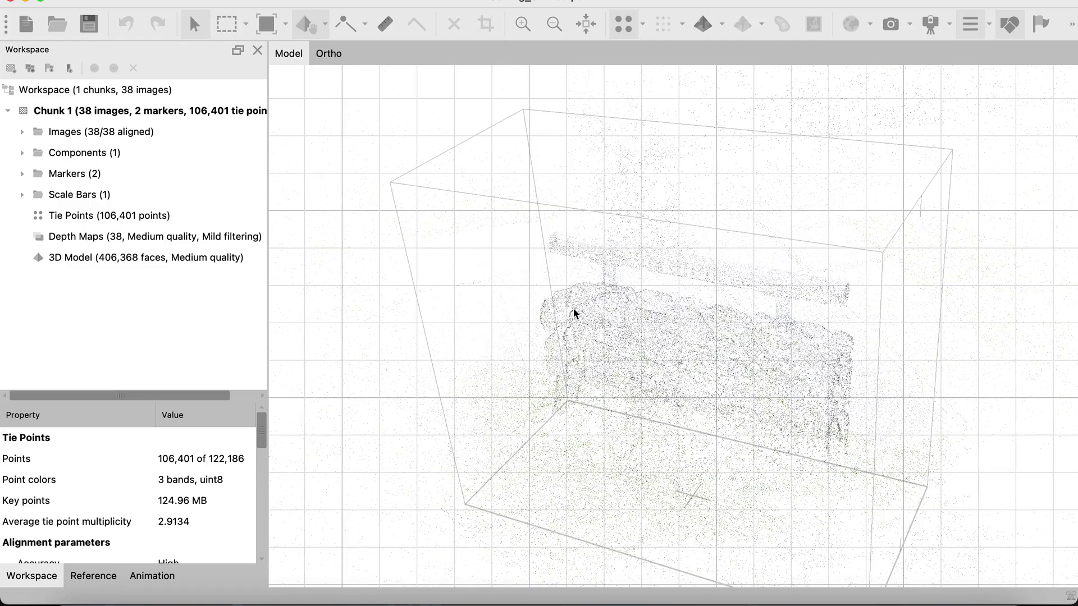
{"action": "scroll", "coordinate": [668, 294], "scroll_direction": "down", "scroll_amount": 5}
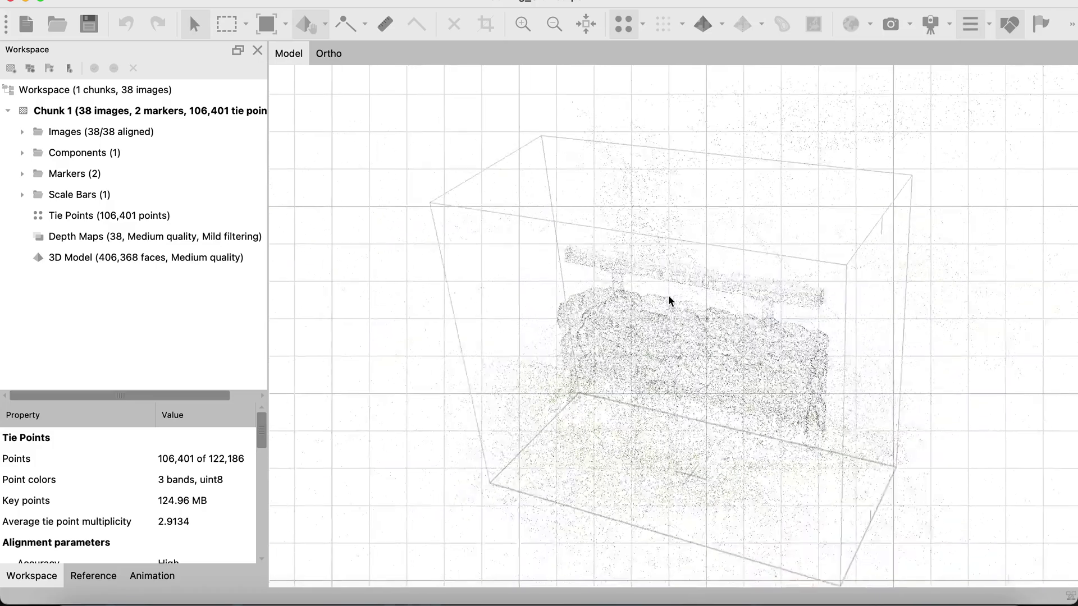
{"action": "left_click_drag", "start_coordinate": [669, 295], "coordinate": [688, 342]}
{"action": "scroll", "coordinate": [689, 308], "scroll_direction": "down", "scroll_amount": 3}
{"action": "scroll", "coordinate": [689, 306], "scroll_direction": "up", "scroll_amount": 5}
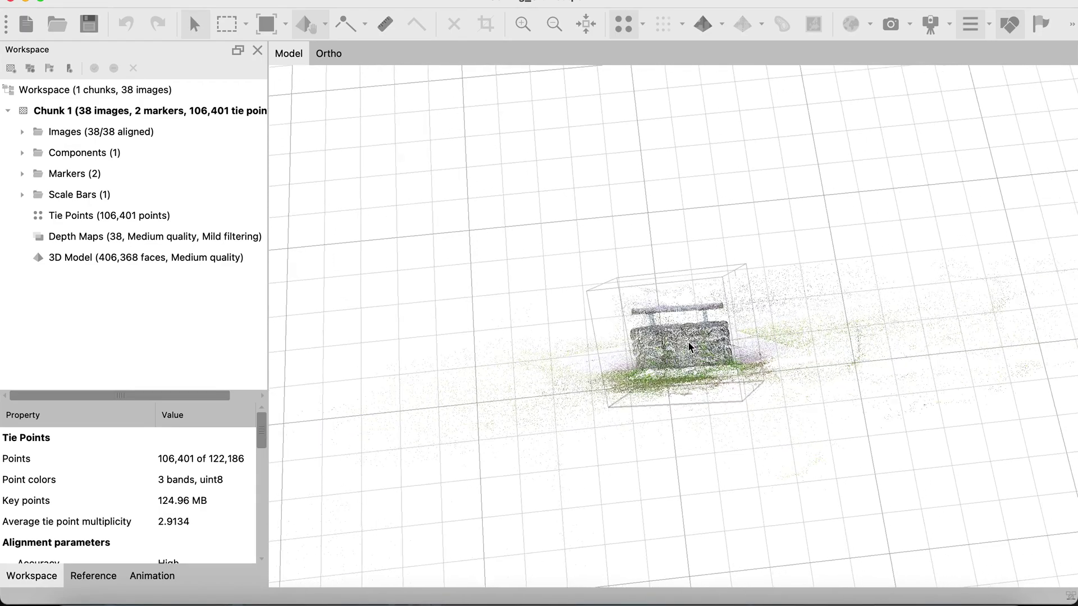
Rotate the bench cloud about its red axis and check it from a tilted view.
{"action": "left_click", "coordinate": [324, 25]}
{"action": "left_click", "coordinate": [334, 93]}
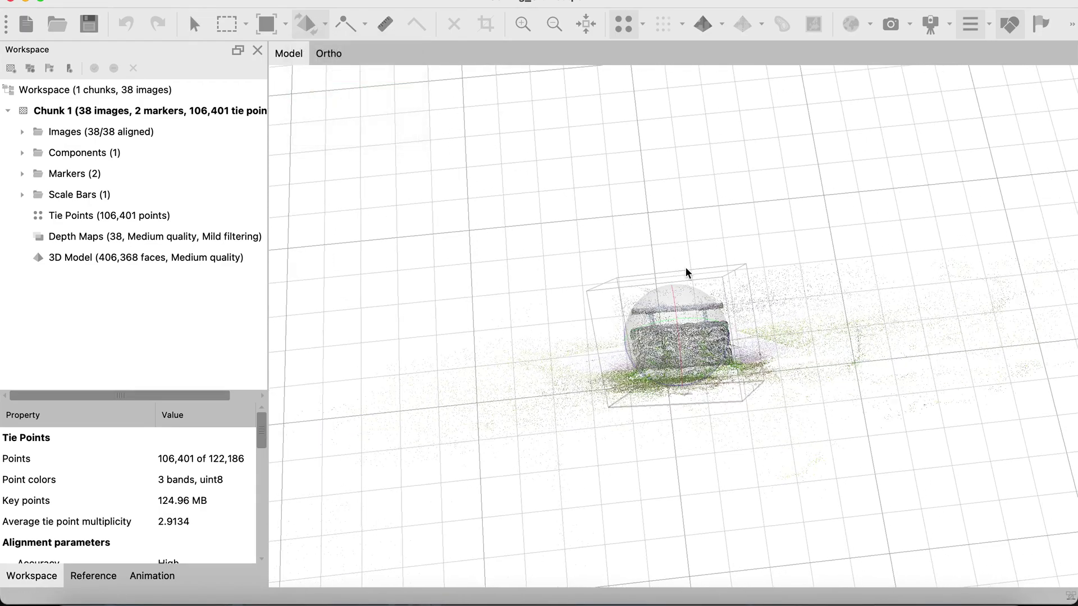
{"action": "left_click_drag", "start_coordinate": [674, 292], "coordinate": [680, 355]}
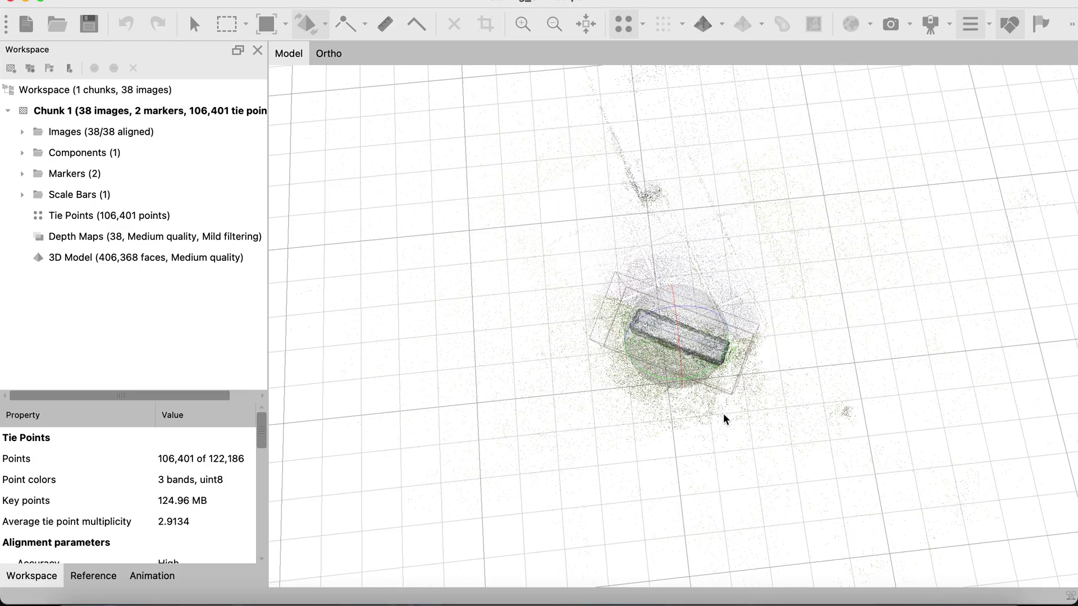
{"action": "left_click_drag", "start_coordinate": [723, 413], "coordinate": [756, 377]}
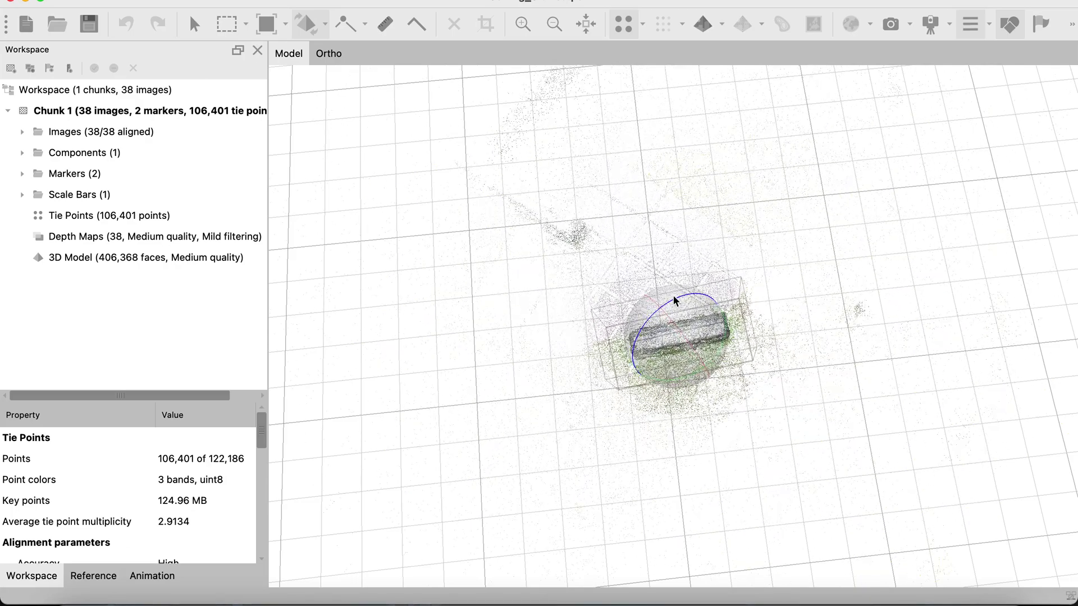
{"action": "left_click_drag", "start_coordinate": [676, 305], "coordinate": [678, 308]}
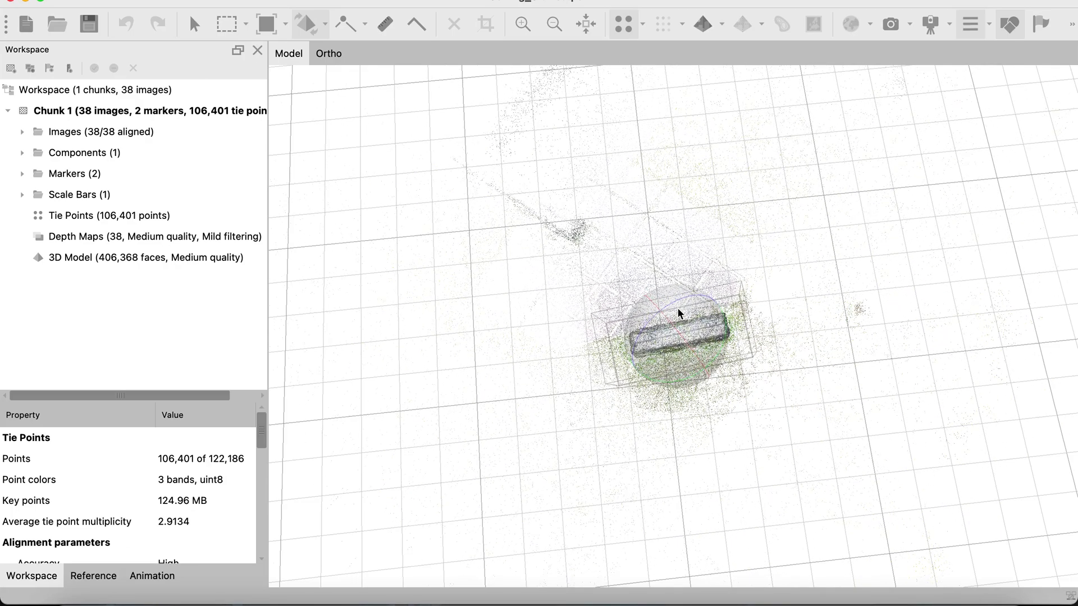
{"action": "left_click", "coordinate": [195, 25]}
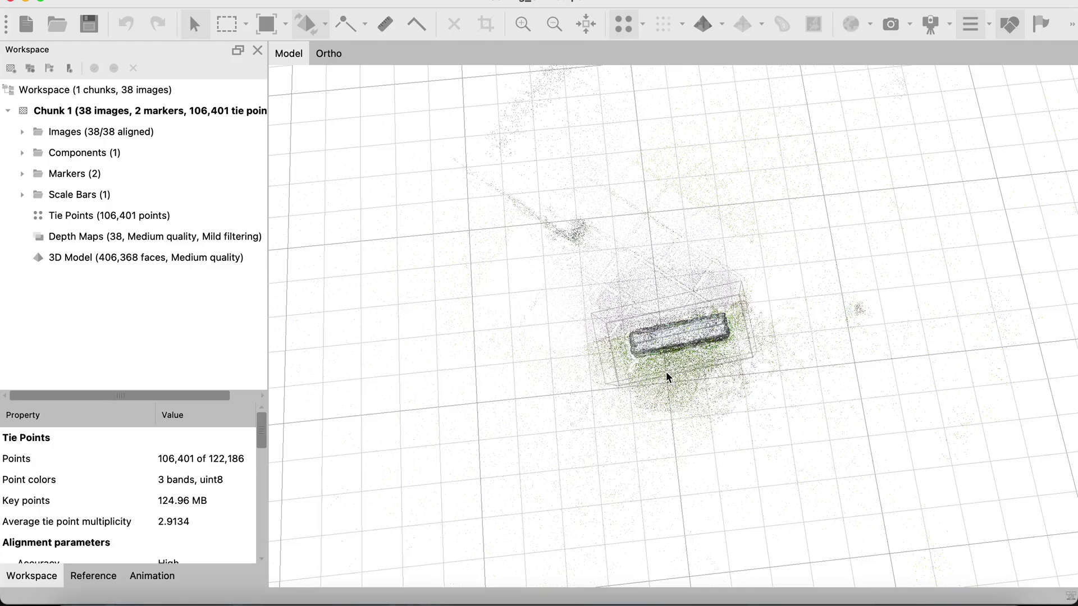
{"action": "key", "text": "0"}
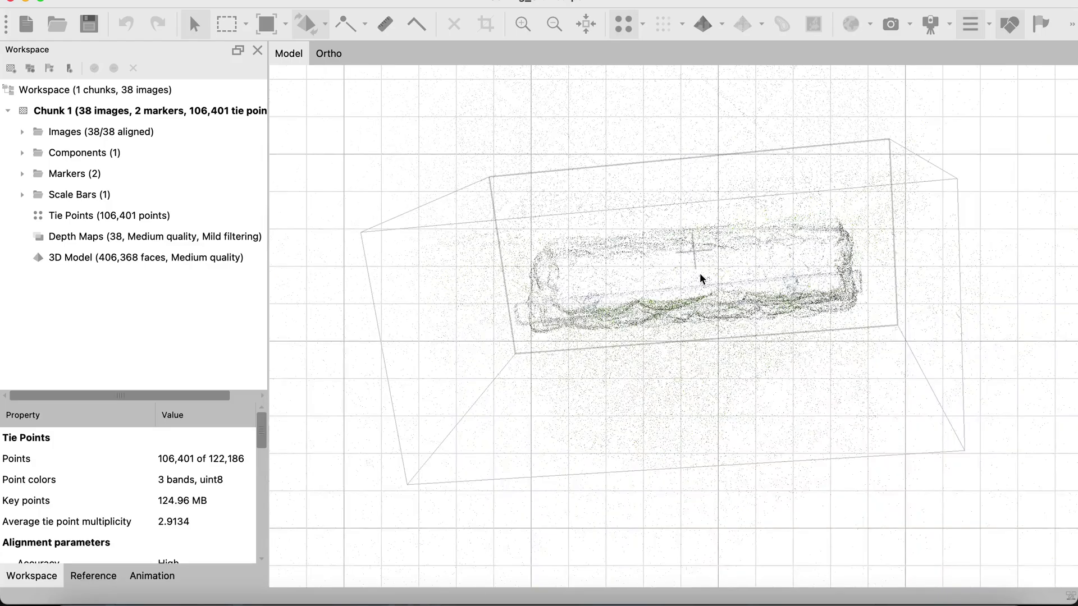
{"action": "left_click_drag", "start_coordinate": [706, 408], "coordinate": [660, 335]}
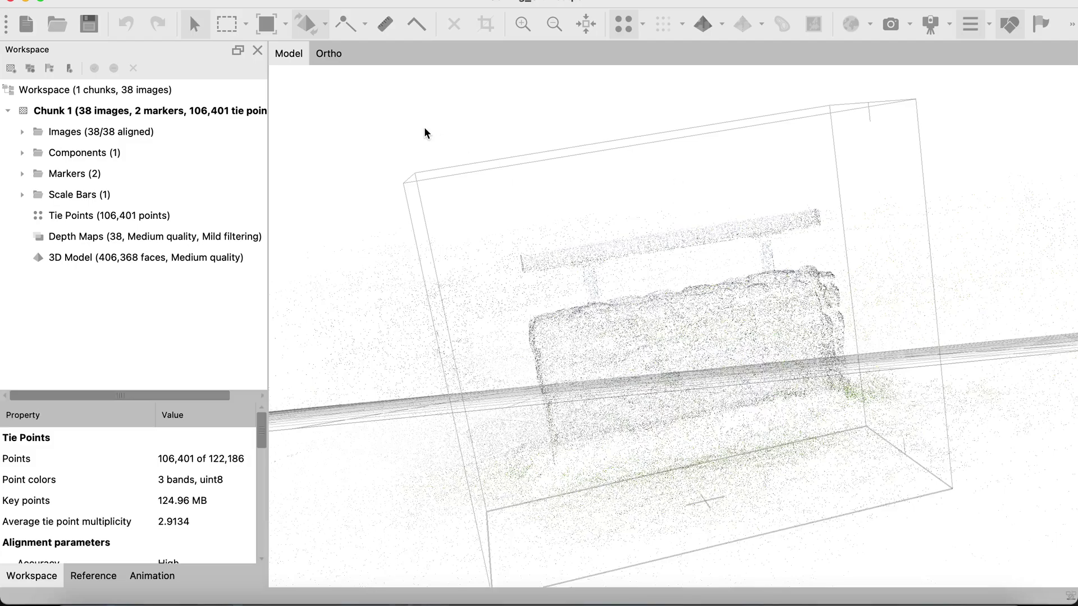
Level the bench and its region box with Rotate Object.
{"action": "left_click", "coordinate": [306, 24]}
{"action": "left_click_drag", "start_coordinate": [703, 247], "coordinate": [714, 247]}
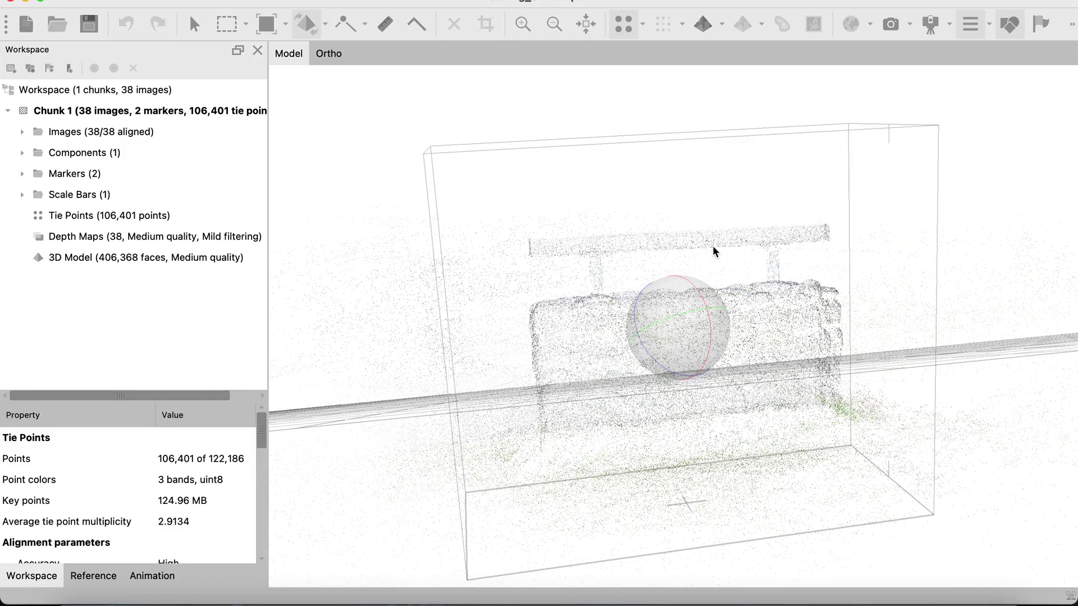
{"action": "key", "text": "v"}
In top view, turn the bench so its length runs parallel to the grid lines.
{"action": "key", "text": "7"}
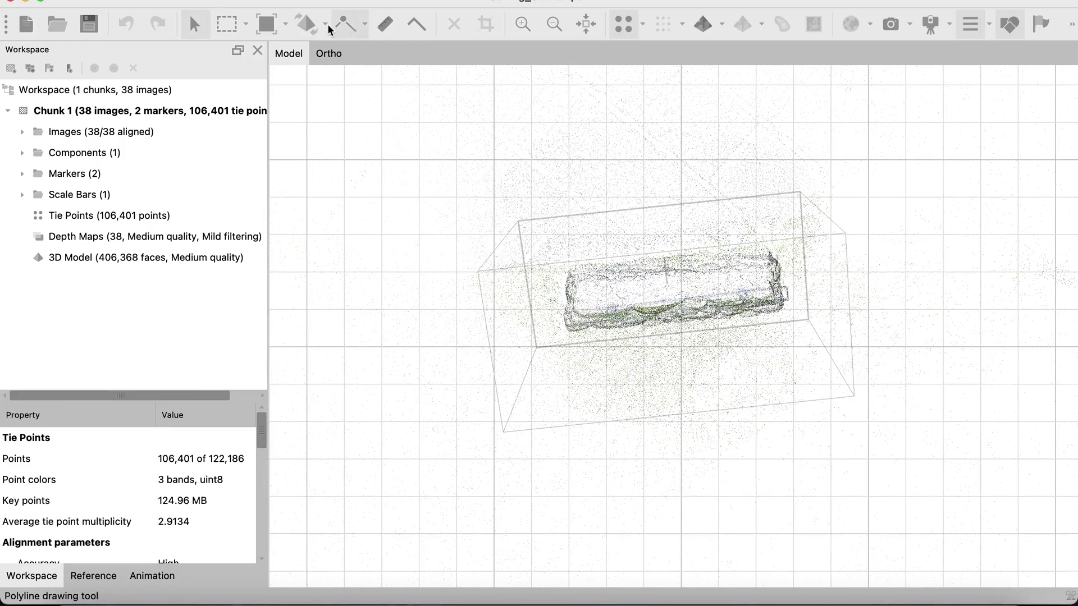
{"action": "left_click", "coordinate": [312, 24]}
{"action": "left_click_drag", "start_coordinate": [681, 285], "coordinate": [551, 360]}
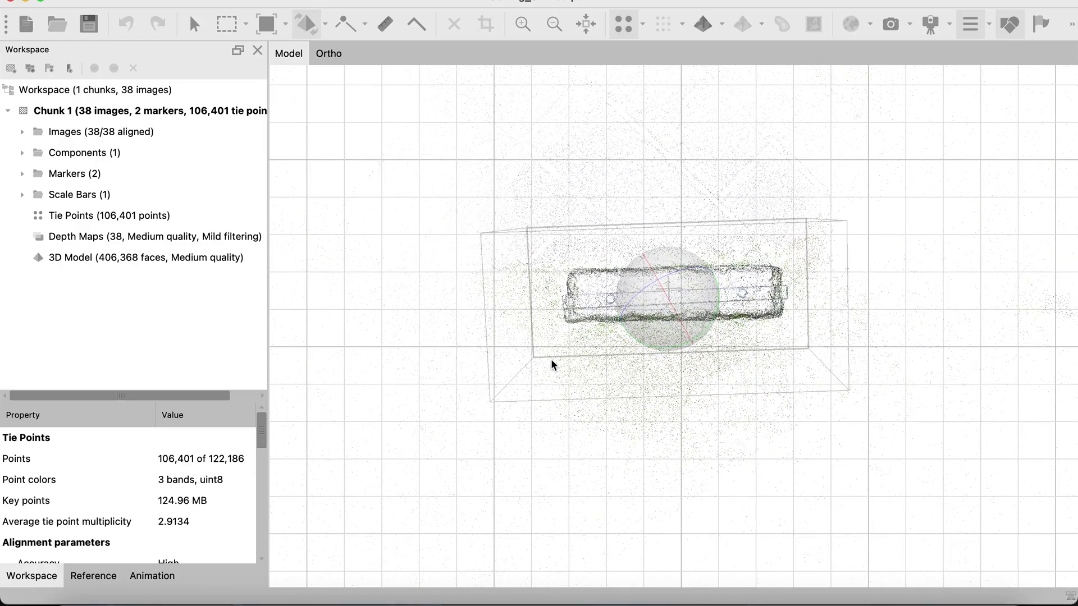
{"action": "left_click", "coordinate": [194, 23]}
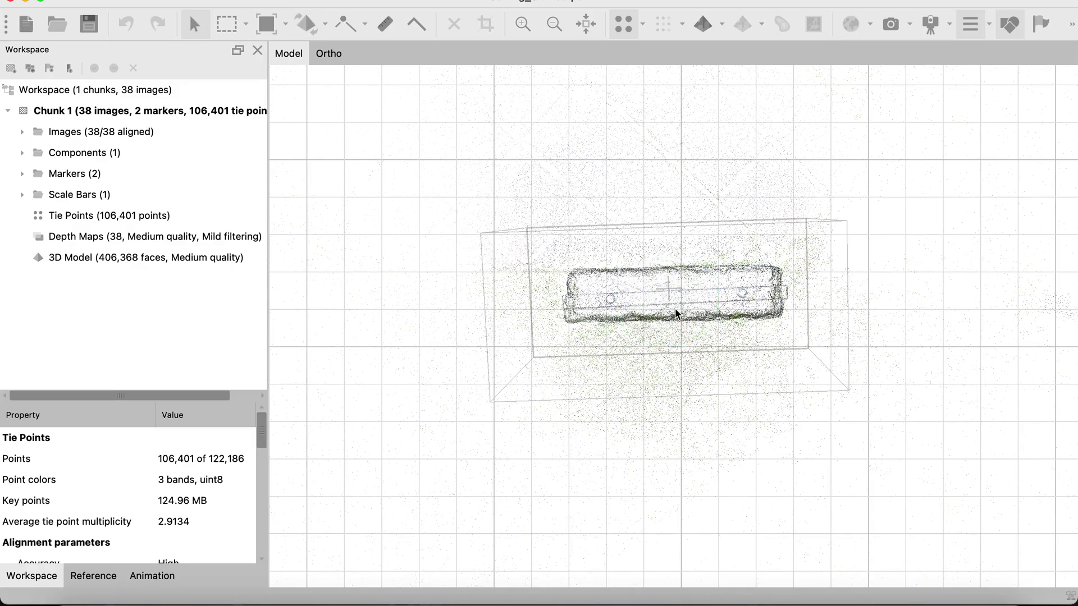
{"action": "scroll", "coordinate": [683, 297], "scroll_direction": "up", "scroll_amount": 2}
{"action": "left_click_drag", "start_coordinate": [683, 296], "coordinate": [737, 359]}
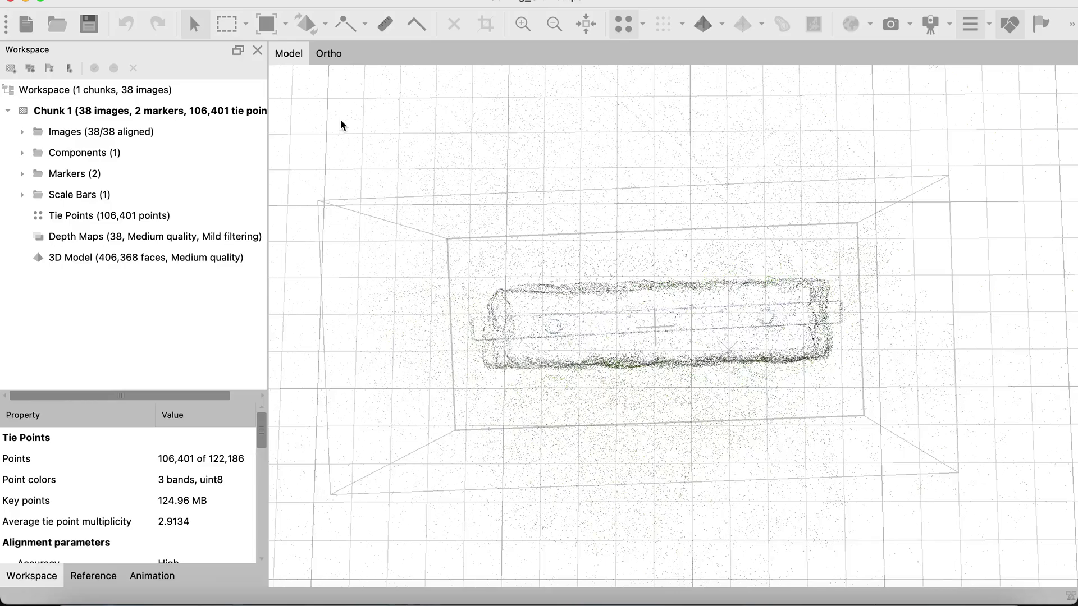
Move the bench cloud toward the grid origin.
{"action": "left_click", "coordinate": [325, 23]}
{"action": "left_click", "coordinate": [356, 50]}
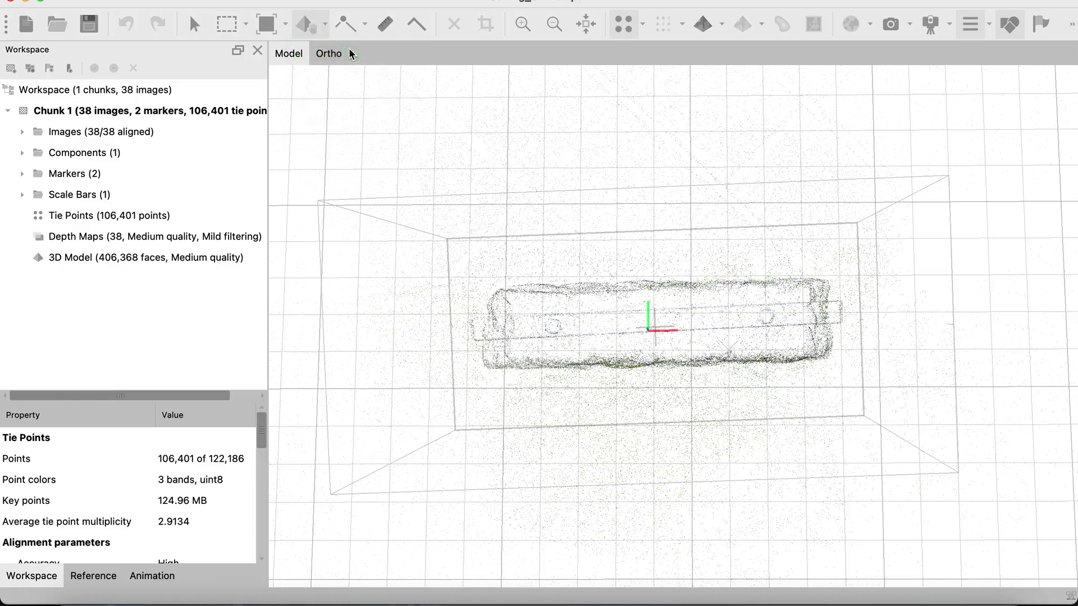
{"action": "left_click_drag", "start_coordinate": [736, 300], "coordinate": [811, 327]}
Nudge the bench cloud's tilt slightly with Rotate Object, then view it obliquely.
{"action": "left_click", "coordinate": [324, 23]}
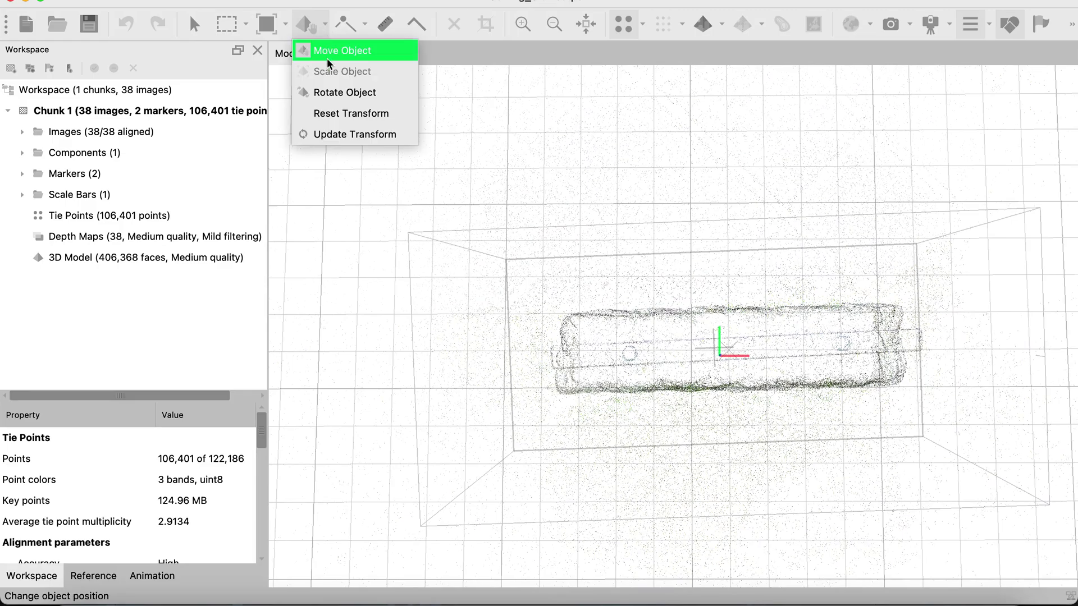
{"action": "left_click", "coordinate": [331, 92]}
{"action": "left_click_drag", "start_coordinate": [443, 370], "coordinate": [443, 364]}
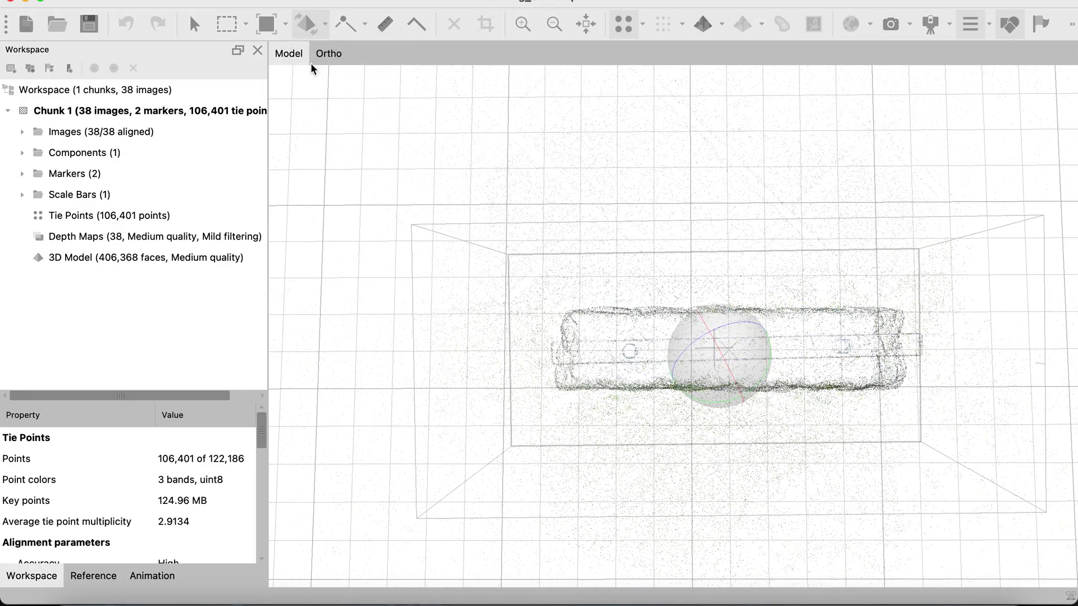
{"action": "left_click", "coordinate": [195, 23]}
{"action": "left_click_drag", "start_coordinate": [672, 381], "coordinate": [696, 174]}
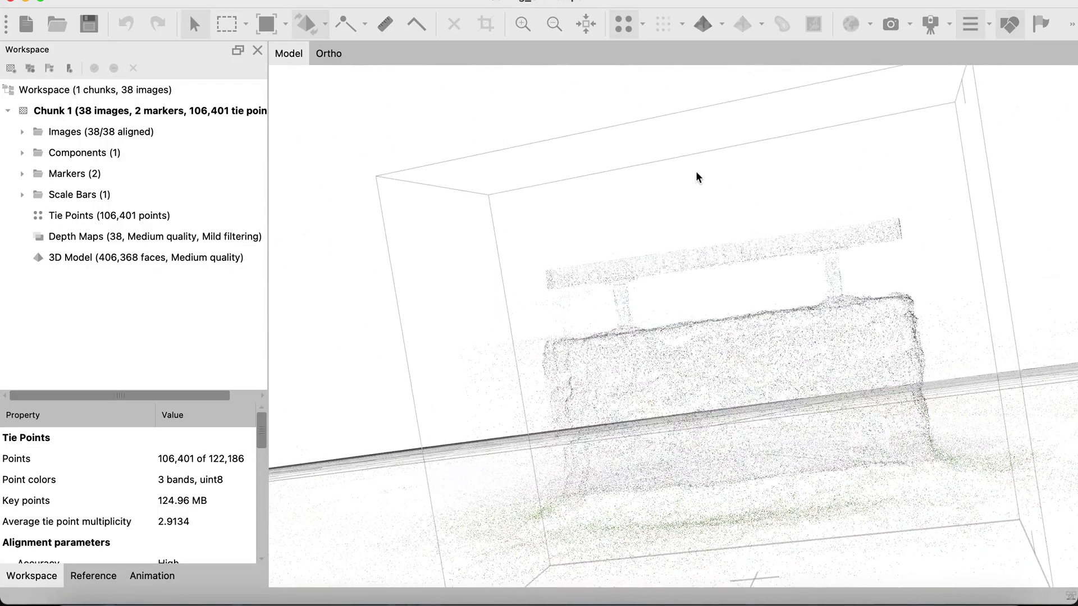
Move the cloud up and slightly left, then orbit to compare its base with the grid.
{"action": "left_click", "coordinate": [326, 24]}
{"action": "left_click", "coordinate": [337, 50]}
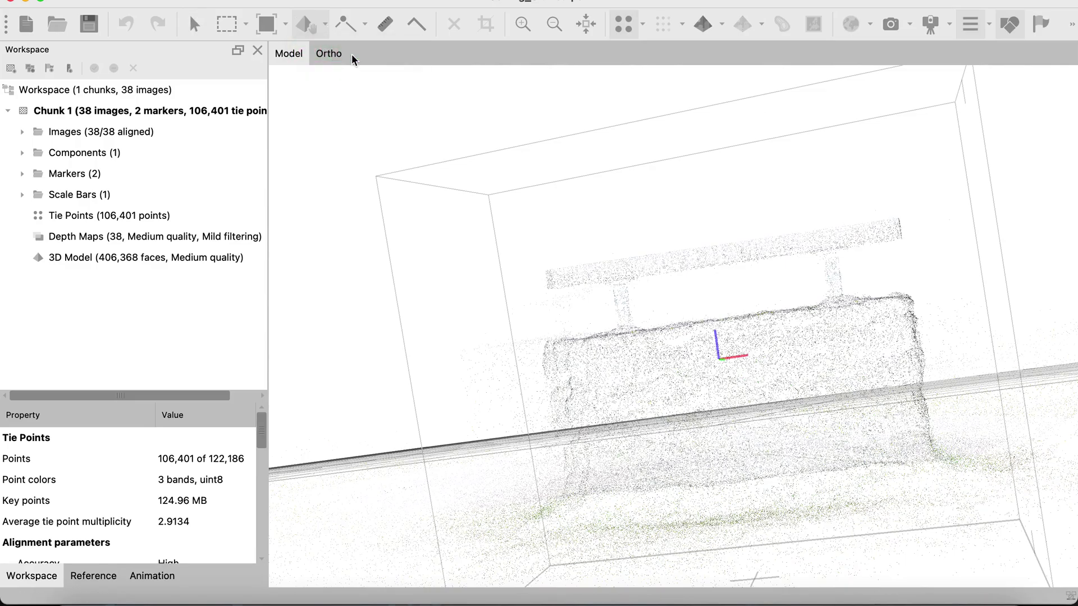
{"action": "left_click_drag", "start_coordinate": [723, 333], "coordinate": [699, 257]}
{"action": "left_click", "coordinate": [194, 24]}
{"action": "left_click_drag", "start_coordinate": [891, 337], "coordinate": [705, 299]}
{"action": "left_click_drag", "start_coordinate": [507, 558], "coordinate": [561, 474]}
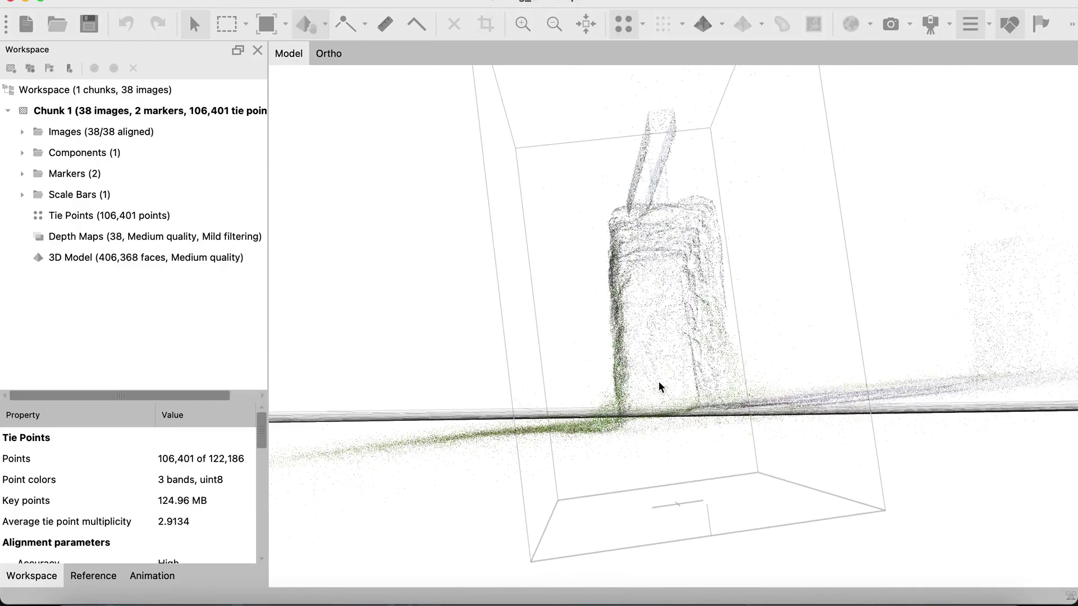
{"action": "left_click_drag", "start_coordinate": [659, 384], "coordinate": [654, 321]}
Rotate the bench tie point cloud with Rotate Object until its ground lies level with the grid.
{"action": "left_click", "coordinate": [324, 24]}
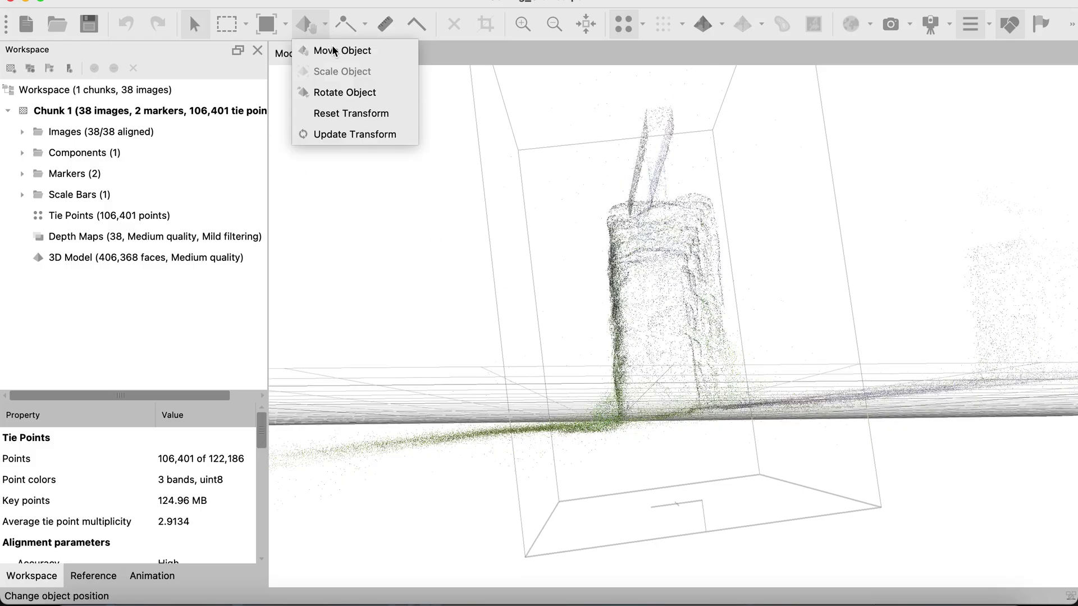
{"action": "left_click", "coordinate": [337, 92]}
{"action": "left_click_drag", "start_coordinate": [747, 171], "coordinate": [766, 176]}
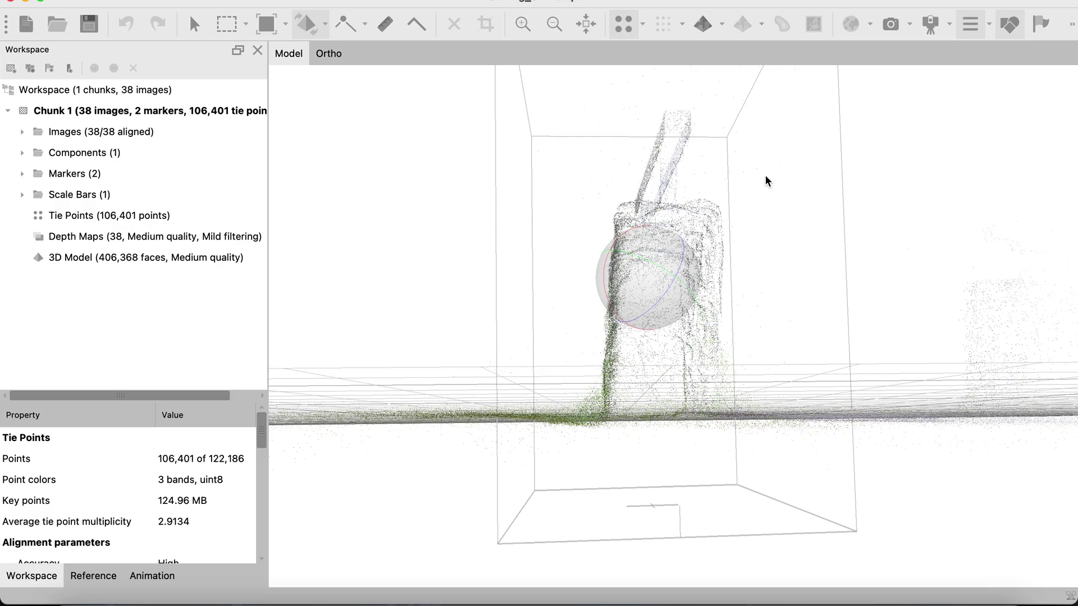
Orbit and zoom around the levelled bench to check it sits flat on the grid.
{"action": "left_click", "coordinate": [195, 24]}
{"action": "scroll", "coordinate": [758, 291], "scroll_direction": "up", "scroll_amount": 5}
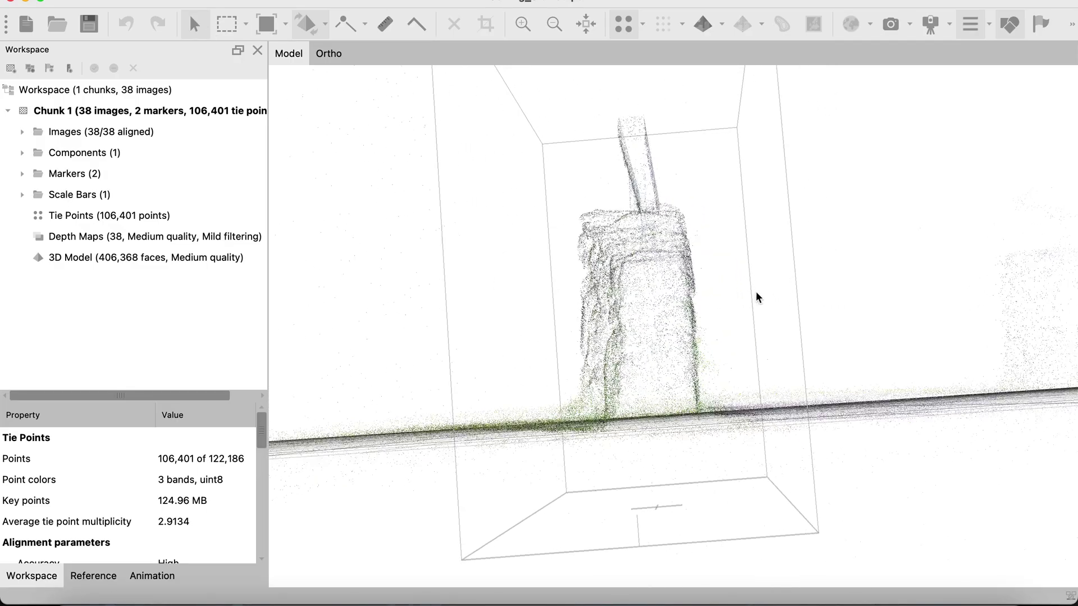
{"action": "left_click_drag", "start_coordinate": [783, 306], "coordinate": [678, 347]}
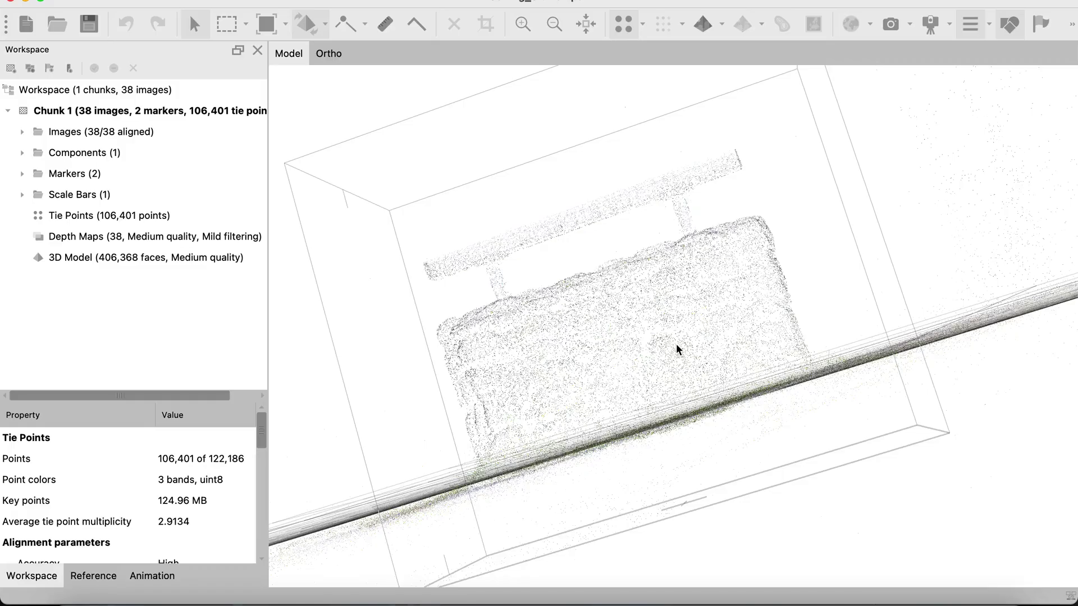
{"action": "left_click_drag", "start_coordinate": [620, 292], "coordinate": [725, 231]}
{"action": "scroll", "coordinate": [659, 321], "scroll_direction": "down", "scroll_amount": 5}
{"action": "scroll", "coordinate": [686, 359], "scroll_direction": "up", "scroll_amount": 3}
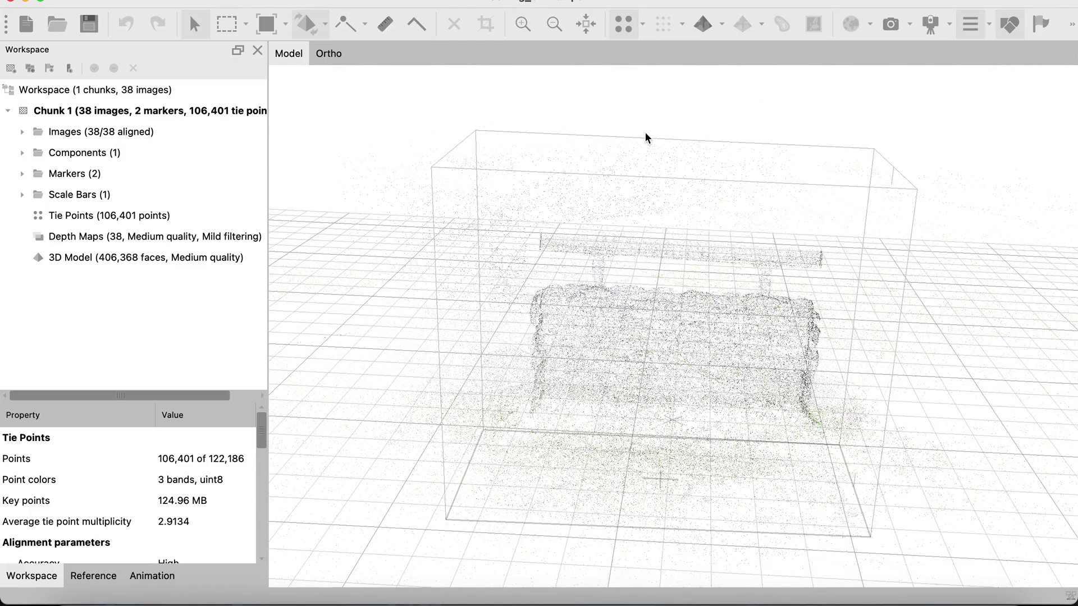